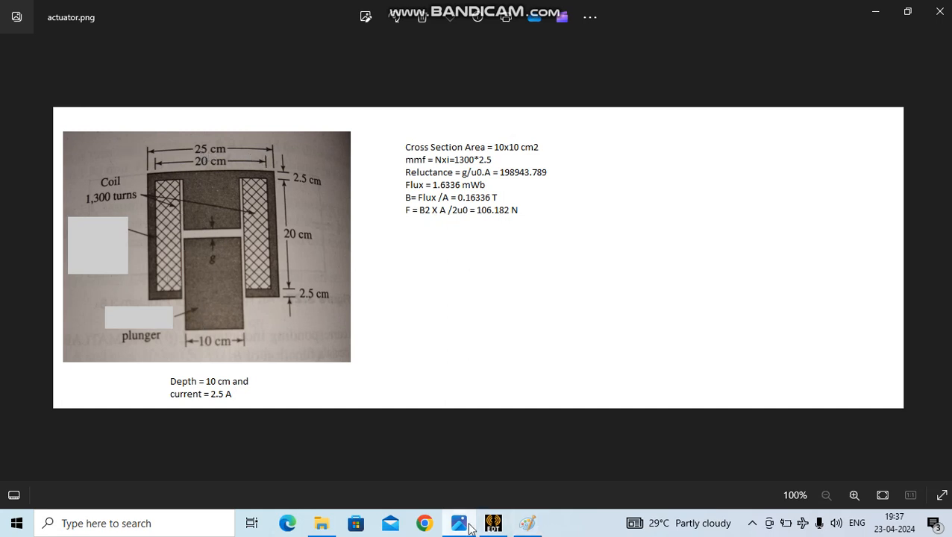
Step: Switch to Ansys Electronics Desktop, enlarge the modeling area and hide the outer vacuum region Rectangle6 in the active view
{"action": "left_click", "coordinate": [494, 525]}
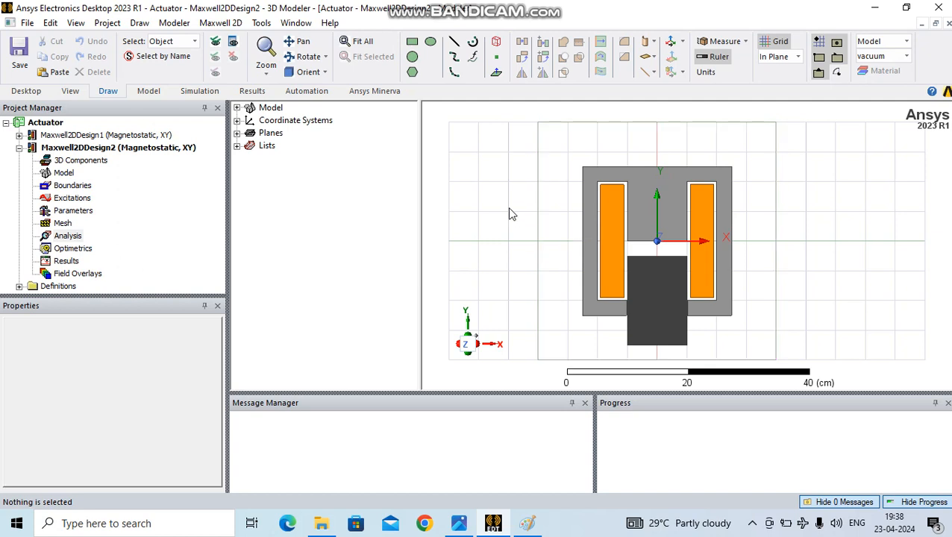
{"action": "left_click_drag", "start_coordinate": [417, 251], "coordinate": [364, 254]}
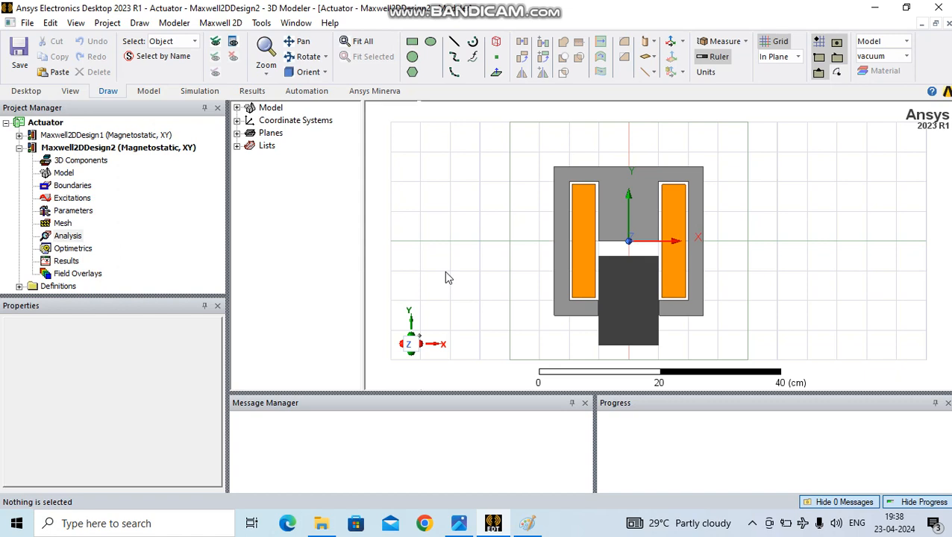
{"action": "left_click", "coordinate": [724, 158]}
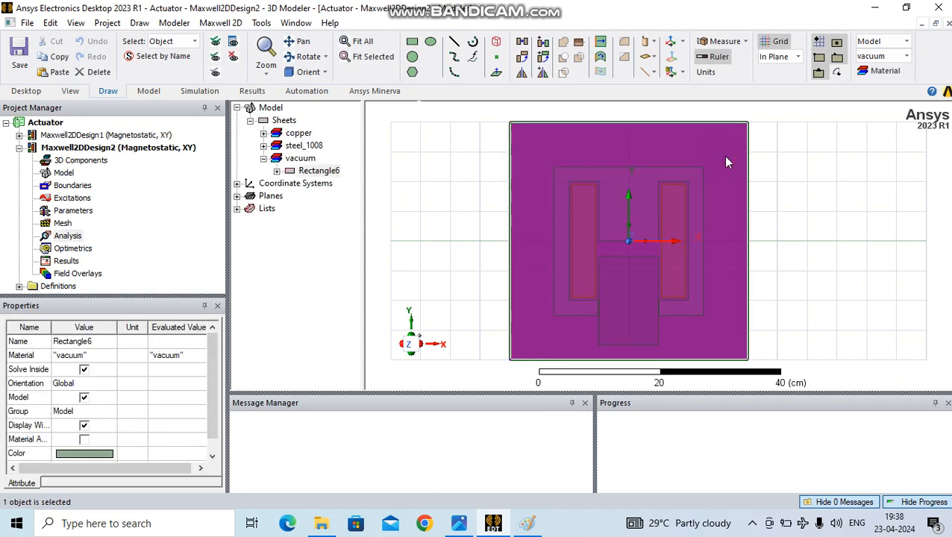
{"action": "left_click", "coordinate": [233, 57]}
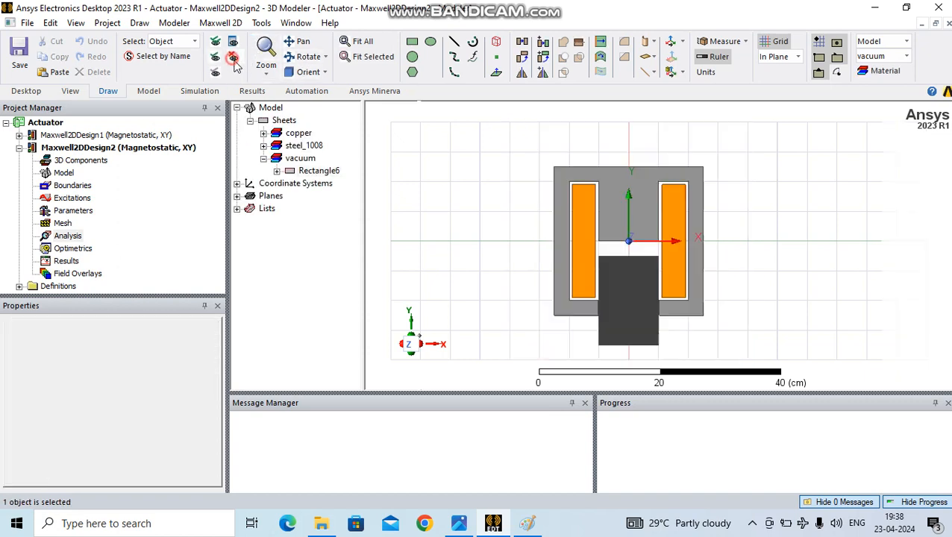
Step: Inspect the core, plunger, vacuum region and both coils together with their assigned materials
{"action": "left_click", "coordinate": [639, 184]}
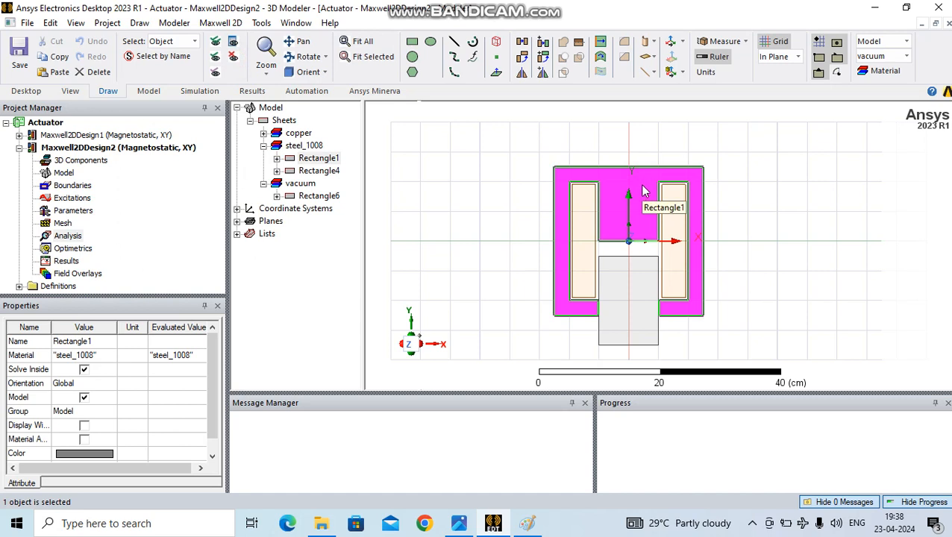
{"action": "left_click", "coordinate": [646, 319]}
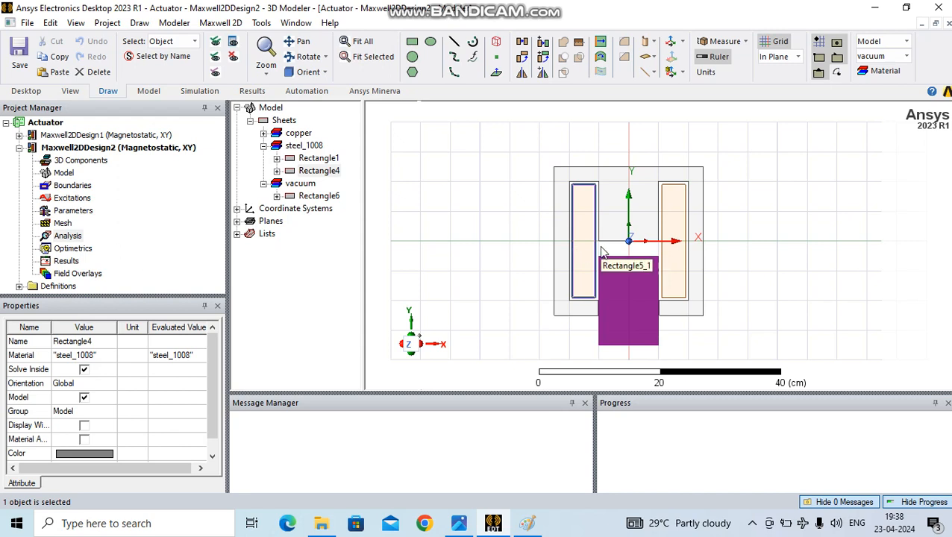
{"action": "left_click", "coordinate": [768, 257]}
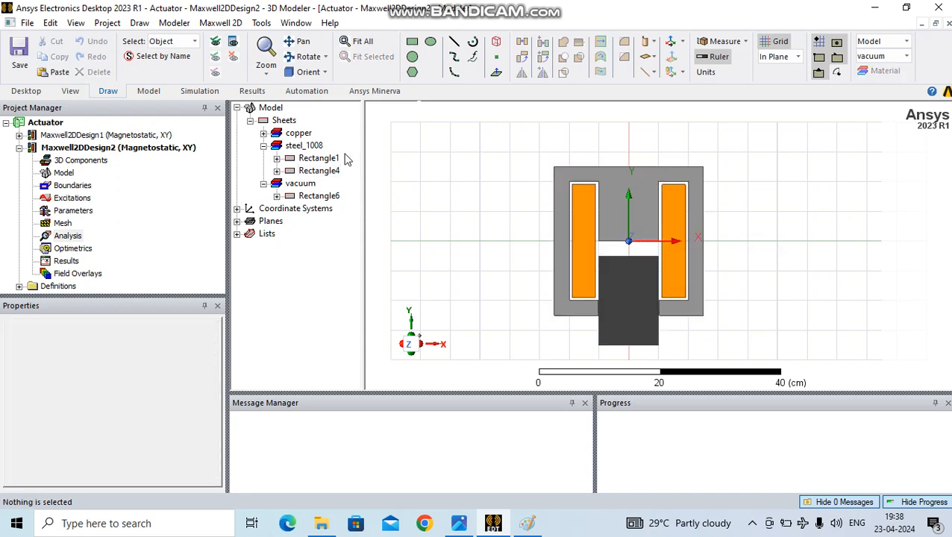
{"action": "left_click", "coordinate": [612, 228]}
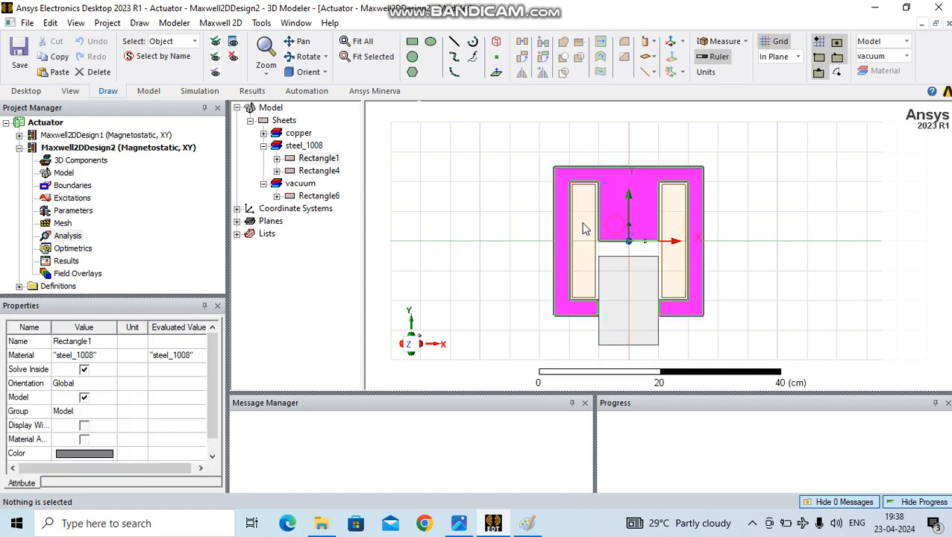
{"action": "left_click", "coordinate": [319, 170], "text": "ctrl"}
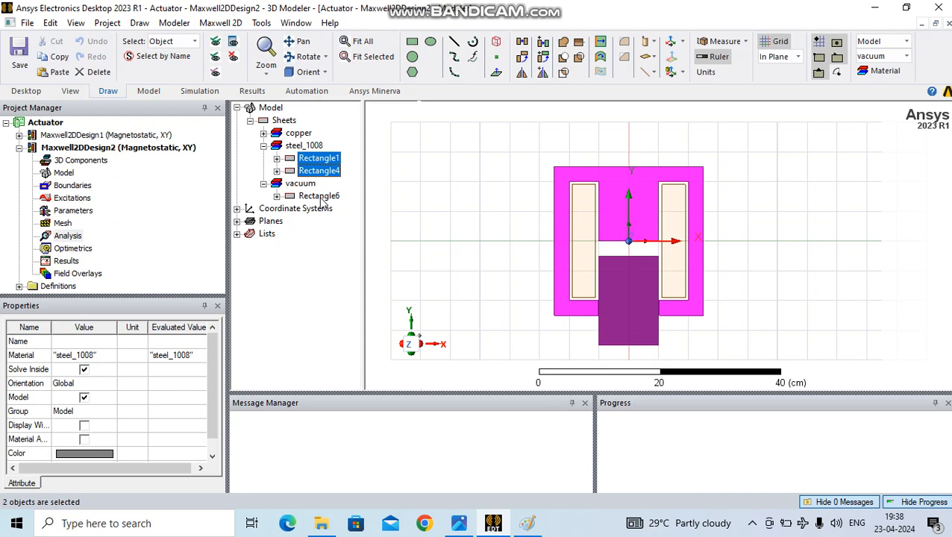
{"action": "left_click", "coordinate": [320, 196]}
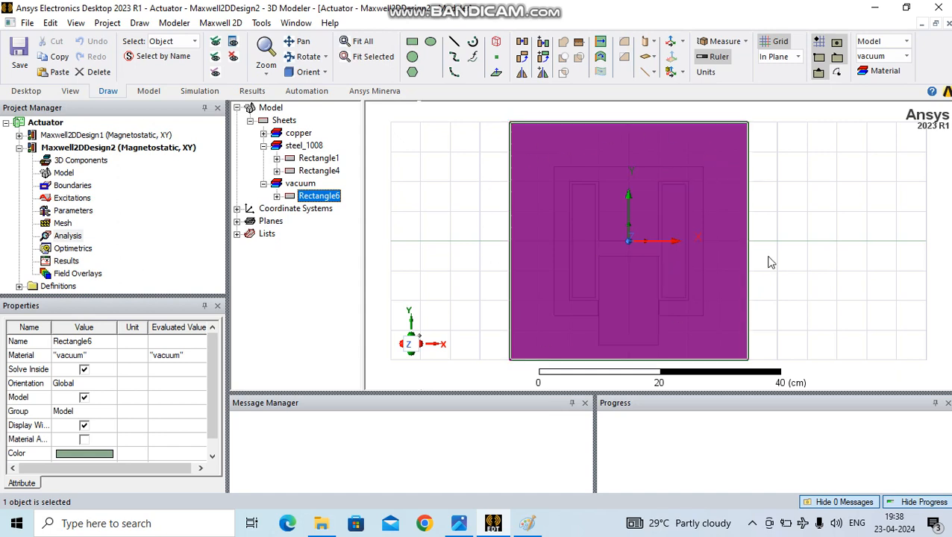
{"action": "left_click", "coordinate": [779, 232]}
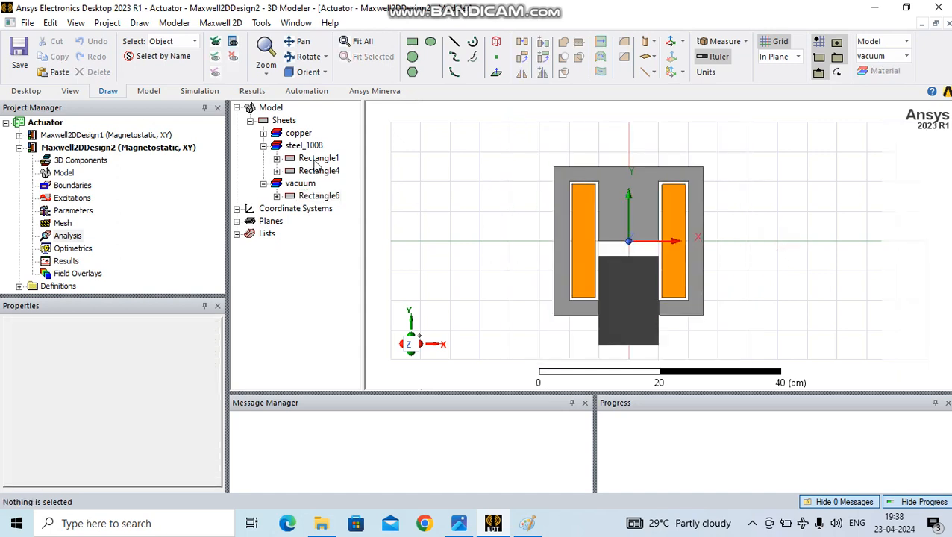
{"action": "left_click", "coordinate": [263, 133]}
{"action": "left_click", "coordinate": [318, 146]}
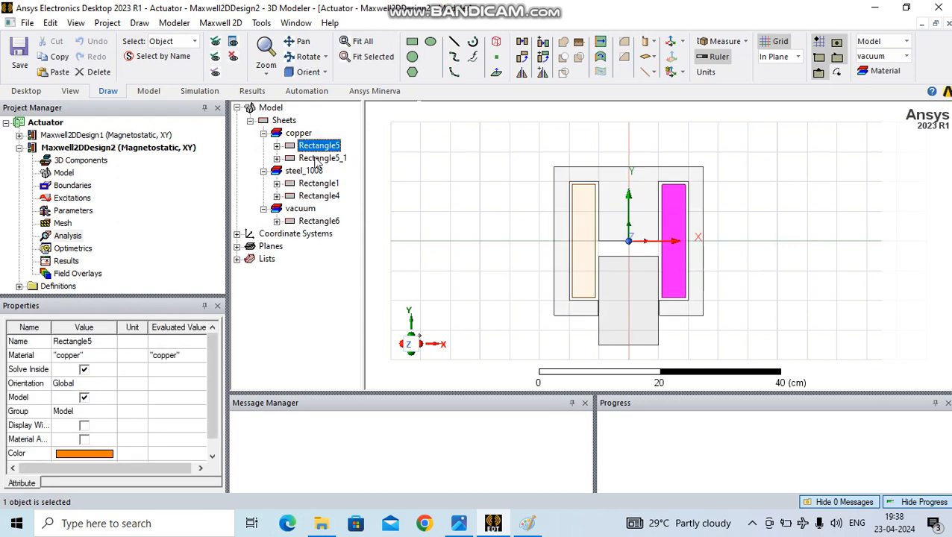
{"action": "left_click", "coordinate": [322, 158]}
{"action": "left_click", "coordinate": [466, 174]}
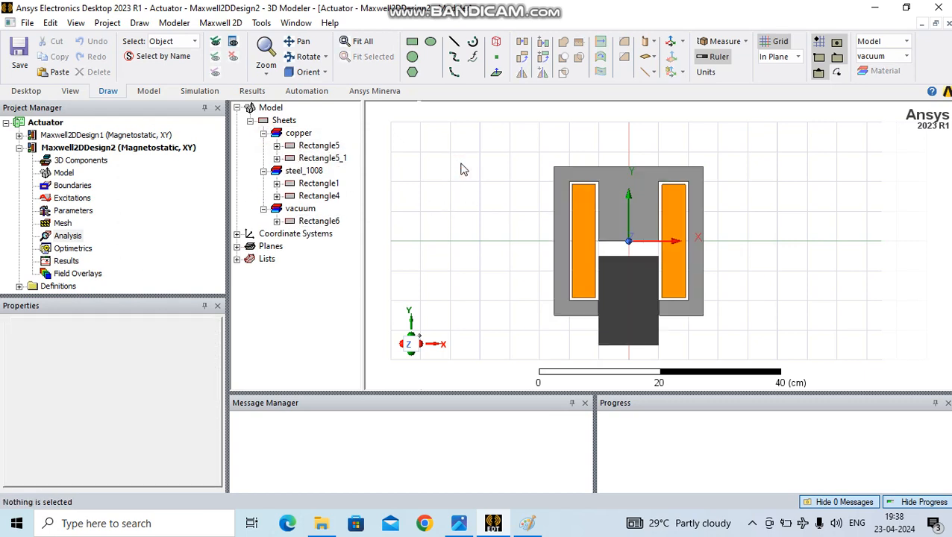
Step: Assign a force parameter to the plunger, keeping the default name Force1
{"action": "left_click", "coordinate": [625, 297]}
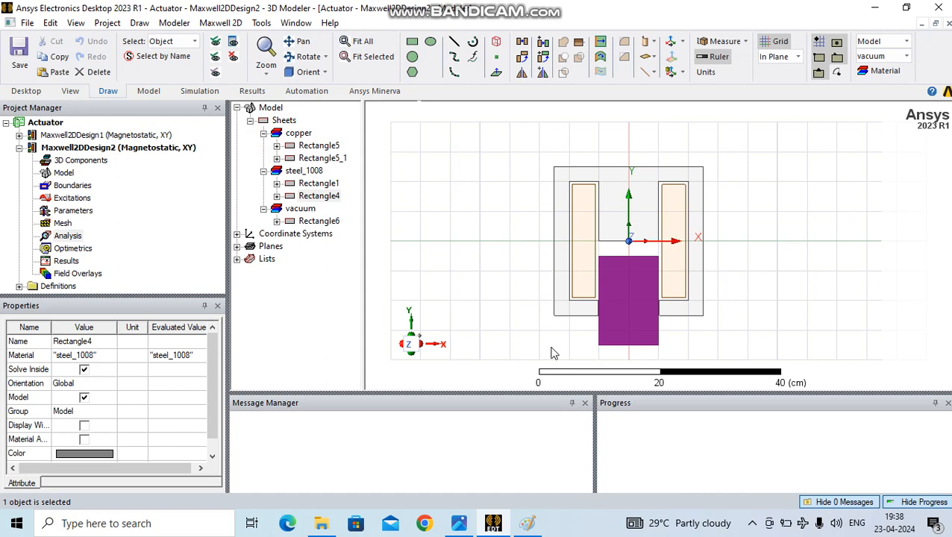
{"action": "right_click", "coordinate": [485, 191]}
{"action": "mouse_move", "coordinate": [544, 396]}
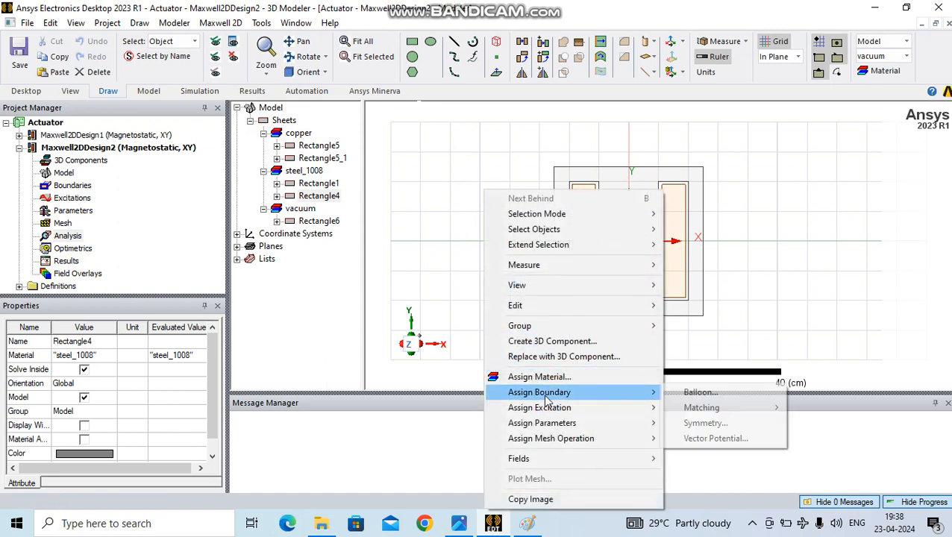
{"action": "mouse_move", "coordinate": [555, 426]}
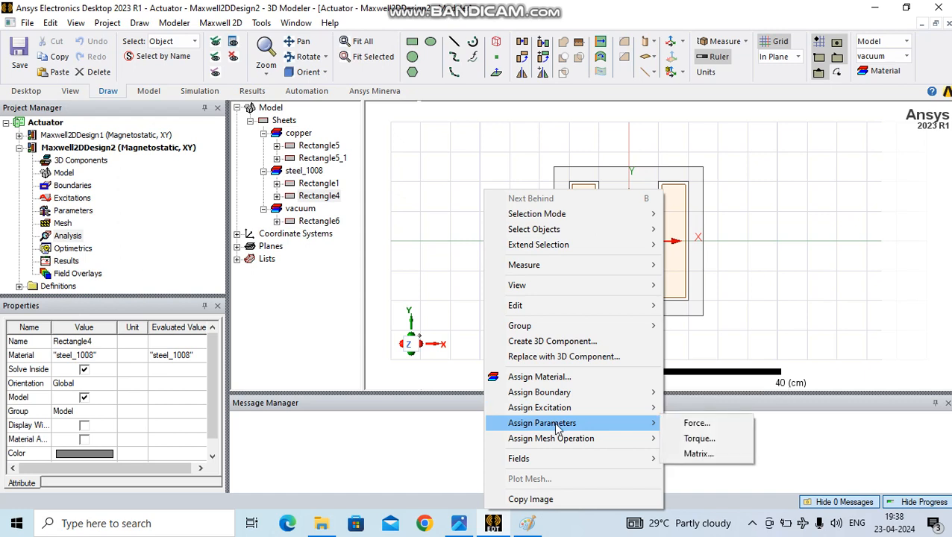
{"action": "left_click", "coordinate": [696, 423]}
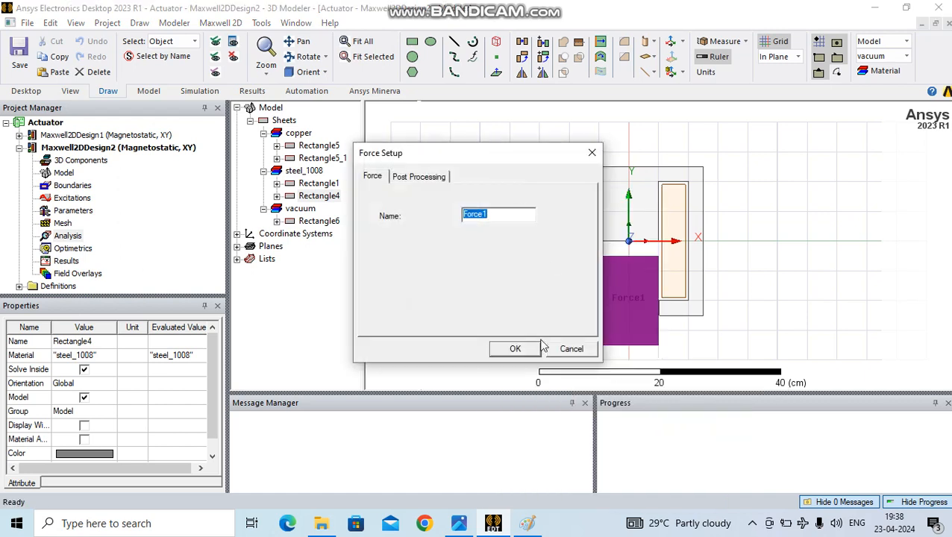
{"action": "left_click", "coordinate": [516, 350]}
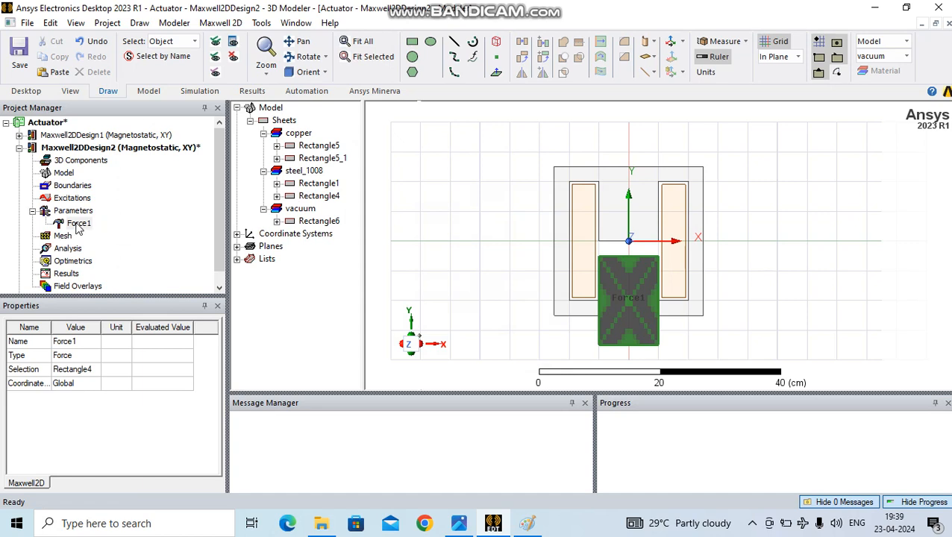
{"action": "left_click", "coordinate": [507, 204]}
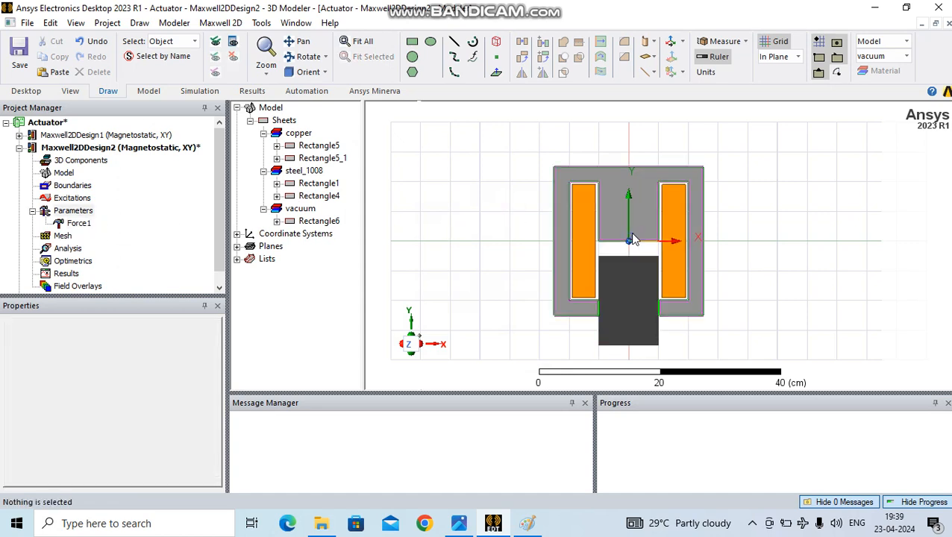
Step: Assign a current excitation of 1300*2.5 A with positive reference direction to both copper coils
{"action": "left_click", "coordinate": [669, 223]}
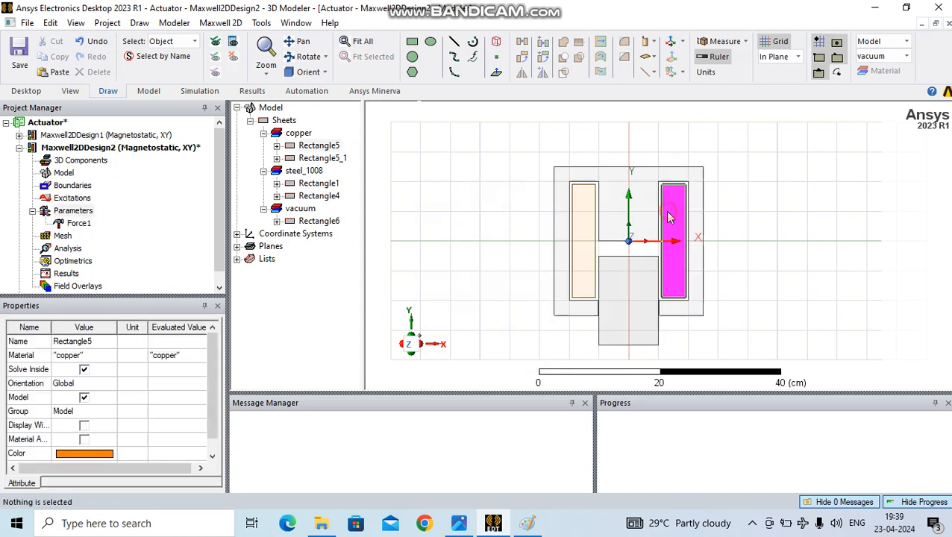
{"action": "left_click", "coordinate": [585, 233], "text": "ctrl"}
{"action": "right_click", "coordinate": [476, 252]}
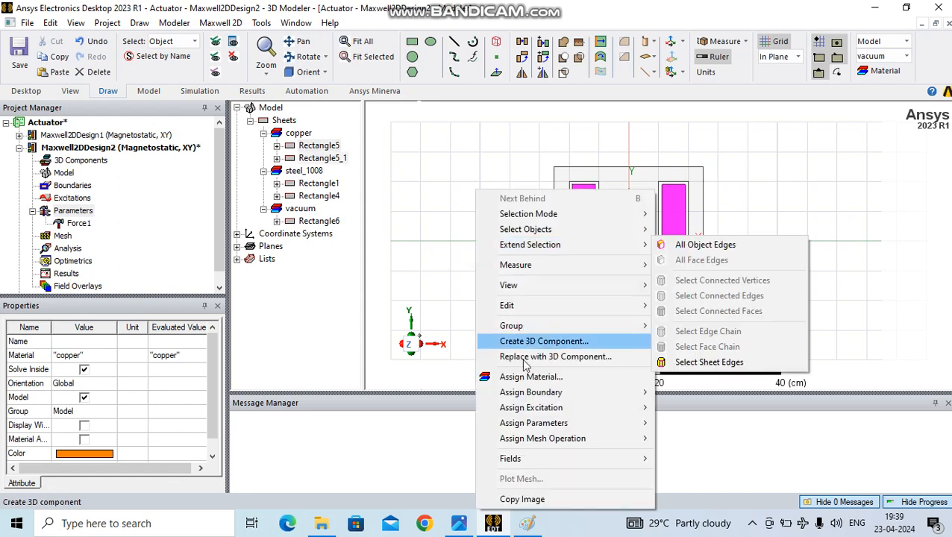
{"action": "mouse_move", "coordinate": [614, 410]}
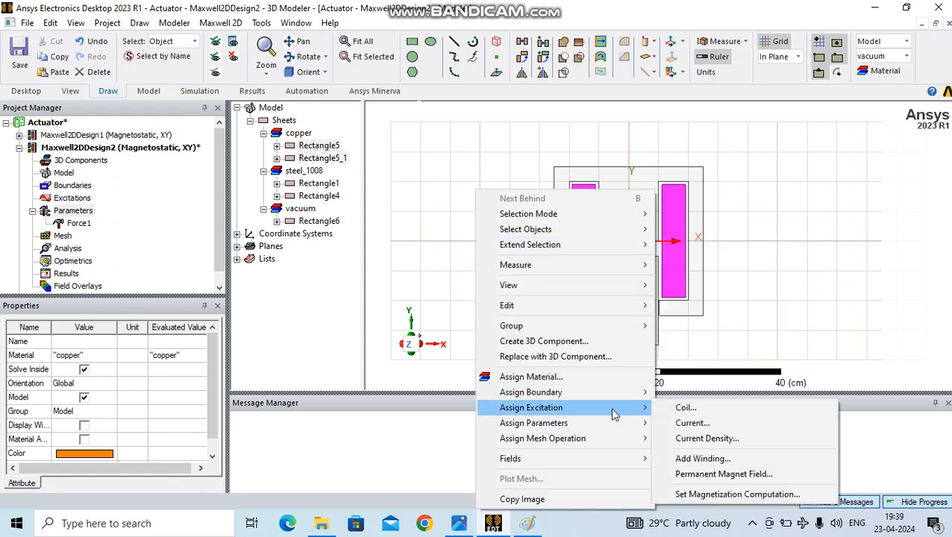
{"action": "left_click", "coordinate": [705, 424]}
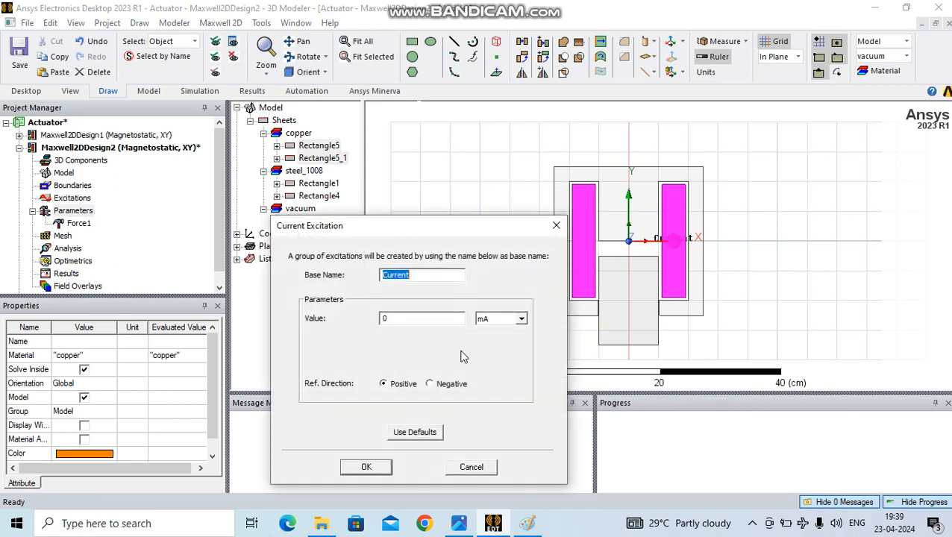
{"action": "left_click", "coordinate": [522, 319]}
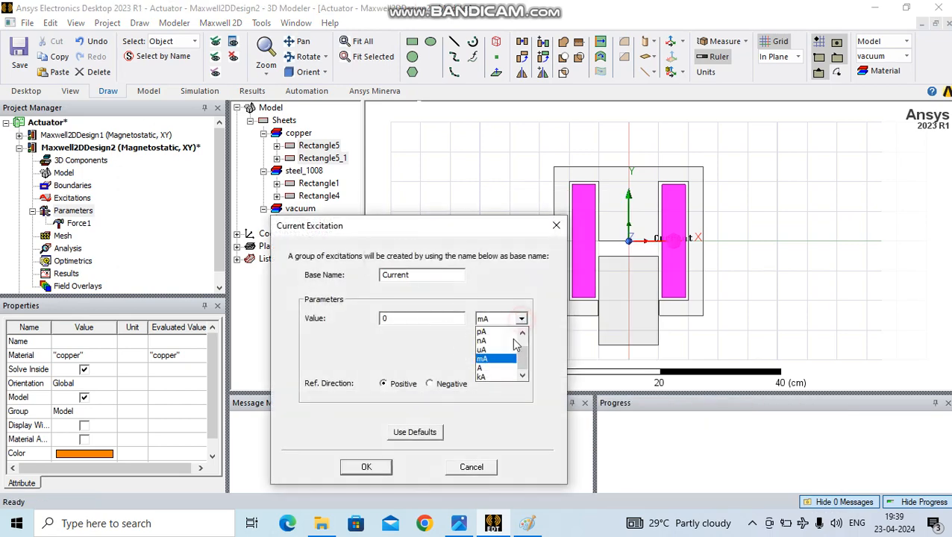
{"action": "left_click", "coordinate": [487, 370]}
{"action": "double_click", "coordinate": [389, 318]}
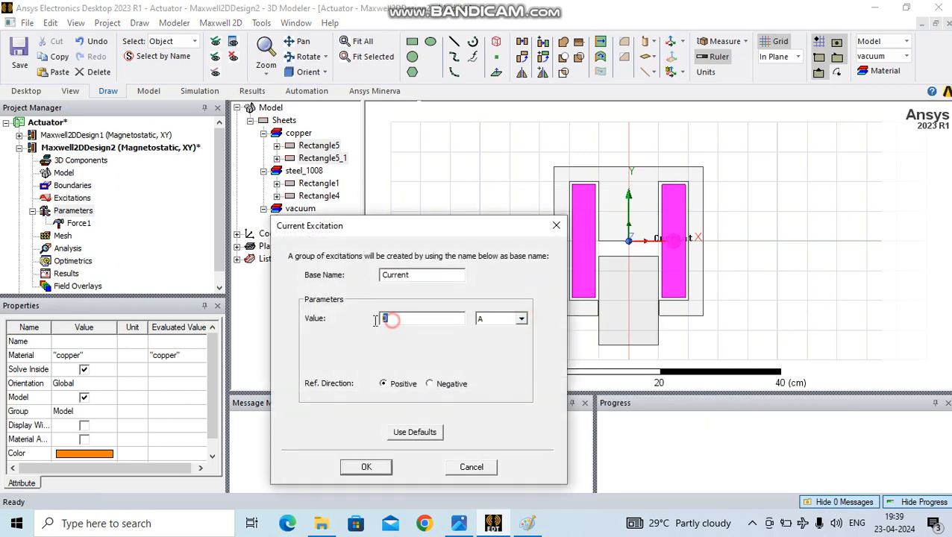
{"action": "type", "text": "1"}
{"action": "left_click", "coordinate": [379, 468]}
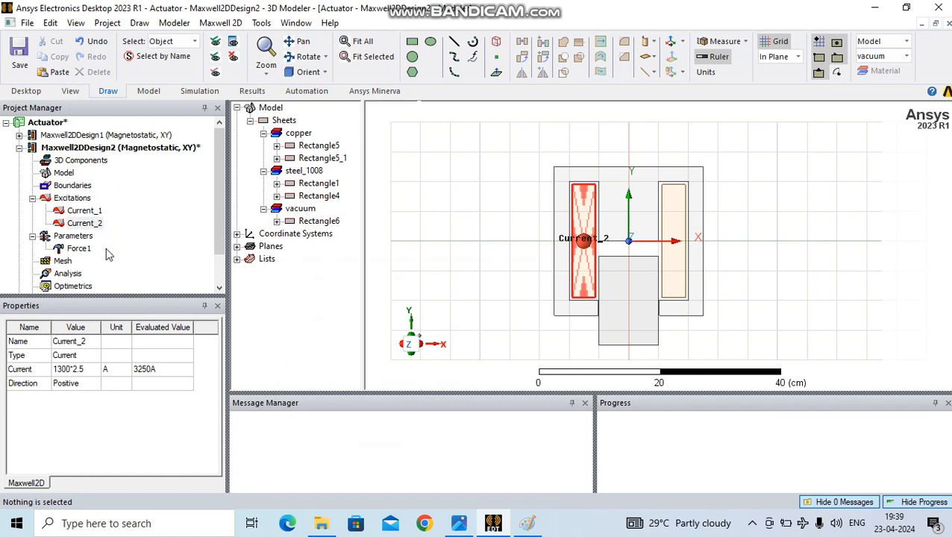
Step: Set the current direction of the left coil's excitation Current_2 to Negative
{"action": "left_click", "coordinate": [77, 383]}
{"action": "left_click", "coordinate": [94, 415]}
{"action": "scroll", "coordinate": [490, 245], "scroll_direction": "down", "scroll_amount": 1}
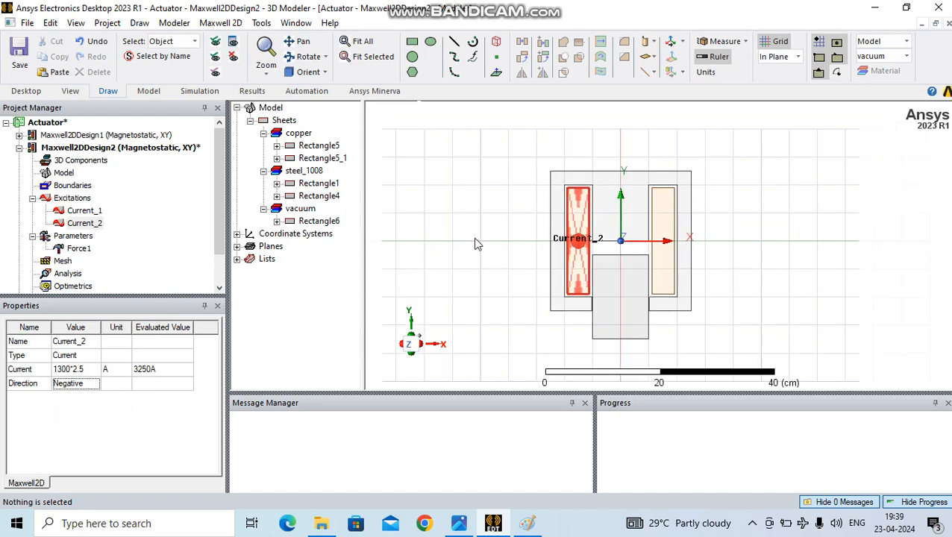
{"action": "left_click", "coordinate": [476, 245]}
Step: Restore the vacuum region in the view and assign a vector potential boundary of 0 weber/m to its four outer edges
{"action": "left_click", "coordinate": [320, 224]}
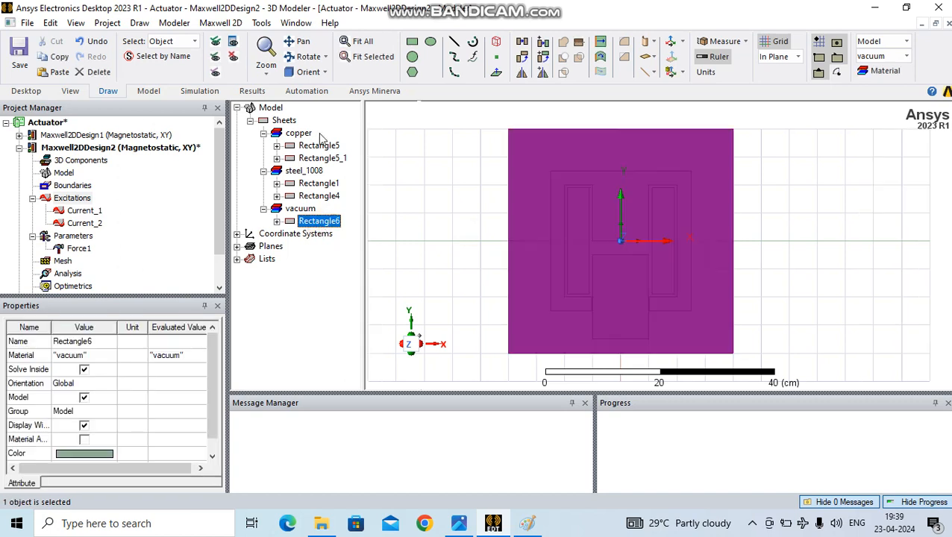
{"action": "left_click", "coordinate": [461, 146]}
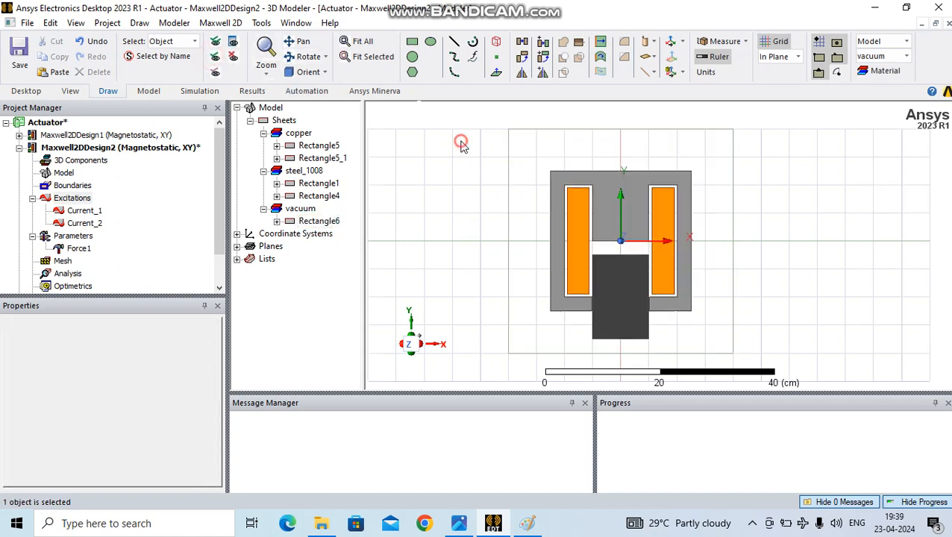
{"action": "key", "text": "e"}
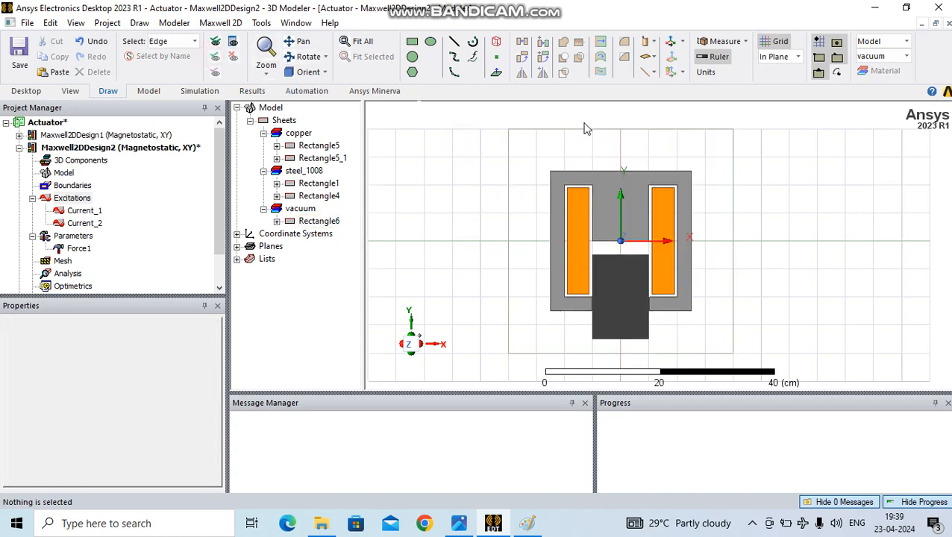
{"action": "left_click", "coordinate": [587, 130]}
{"action": "left_click", "coordinate": [733, 226], "text": "ctrl"}
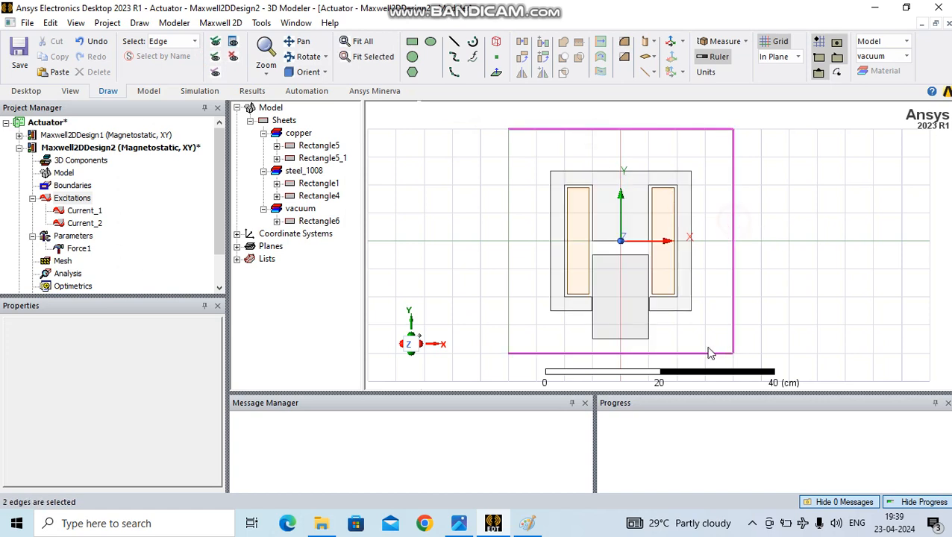
{"action": "left_click", "coordinate": [700, 352], "text": "ctrl"}
{"action": "left_click", "coordinate": [509, 263], "text": "ctrl"}
{"action": "right_click", "coordinate": [464, 238]}
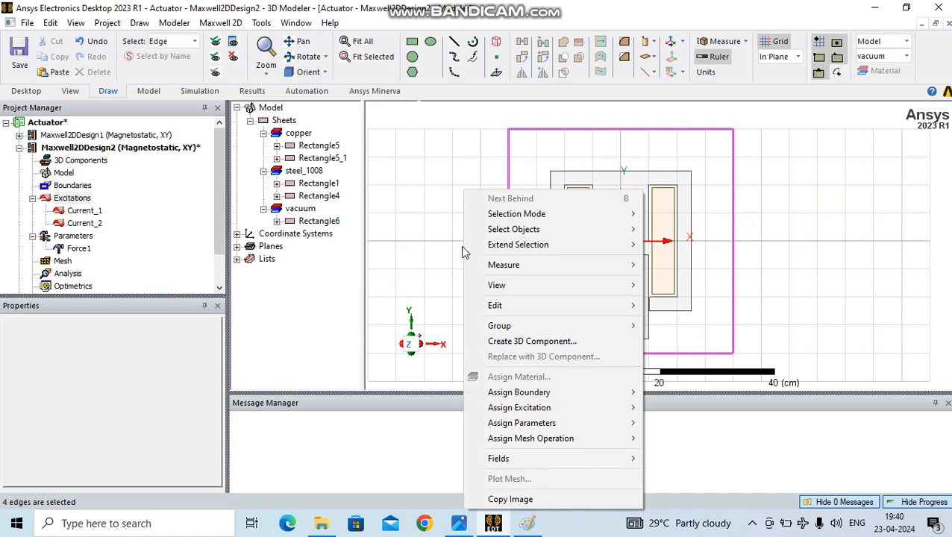
{"action": "mouse_move", "coordinate": [522, 393]}
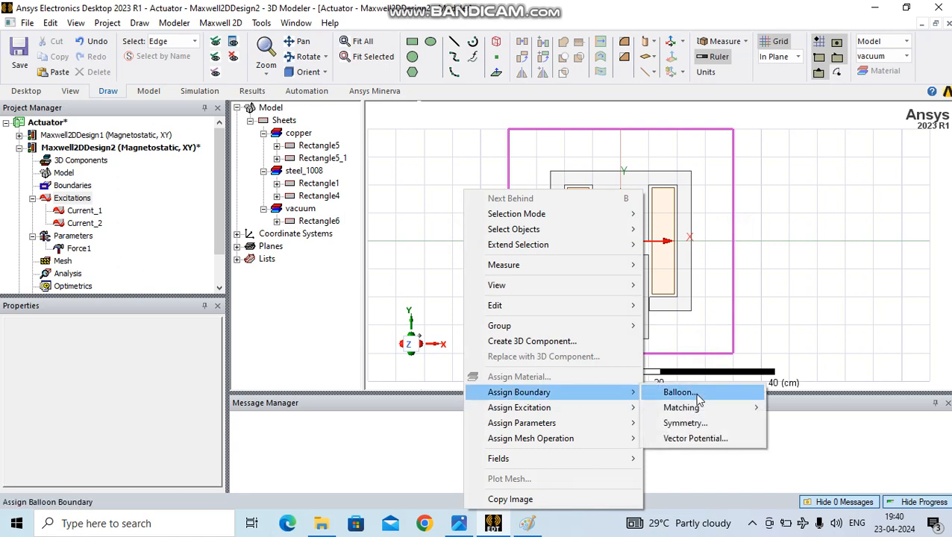
{"action": "left_click", "coordinate": [697, 437]}
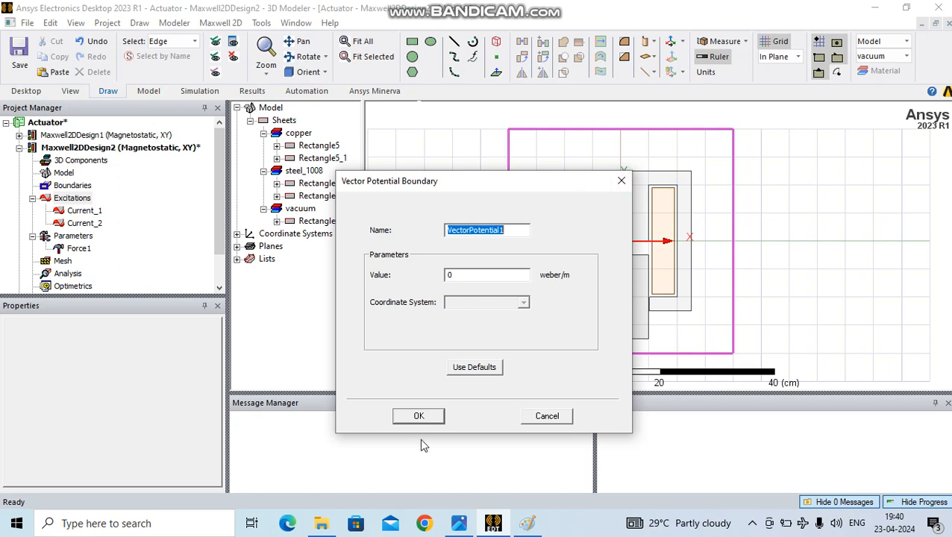
{"action": "left_click", "coordinate": [428, 418]}
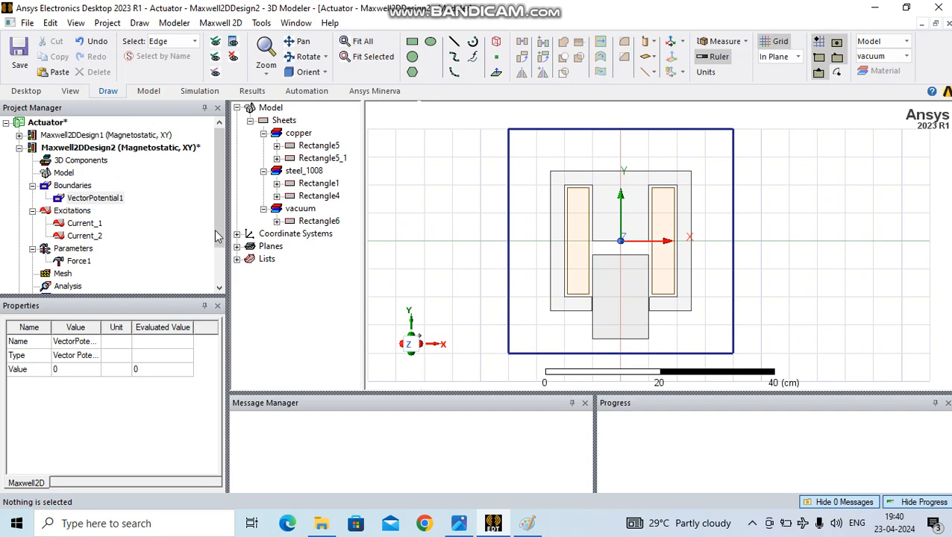
Step: Add a solution setup named Setup1 to the analysis with a maximum of 10 passes and 0.1 percent error
{"action": "left_click_drag", "start_coordinate": [216, 236], "coordinate": [220, 260]}
{"action": "right_click", "coordinate": [66, 261]}
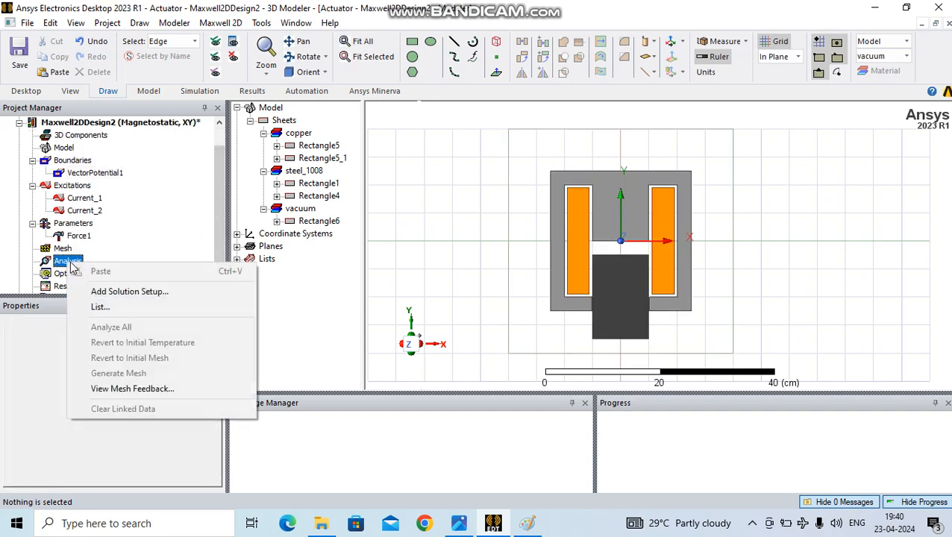
{"action": "left_click", "coordinate": [129, 292]}
{"action": "double_click", "coordinate": [502, 164]}
{"action": "type", "text": "0.0"}
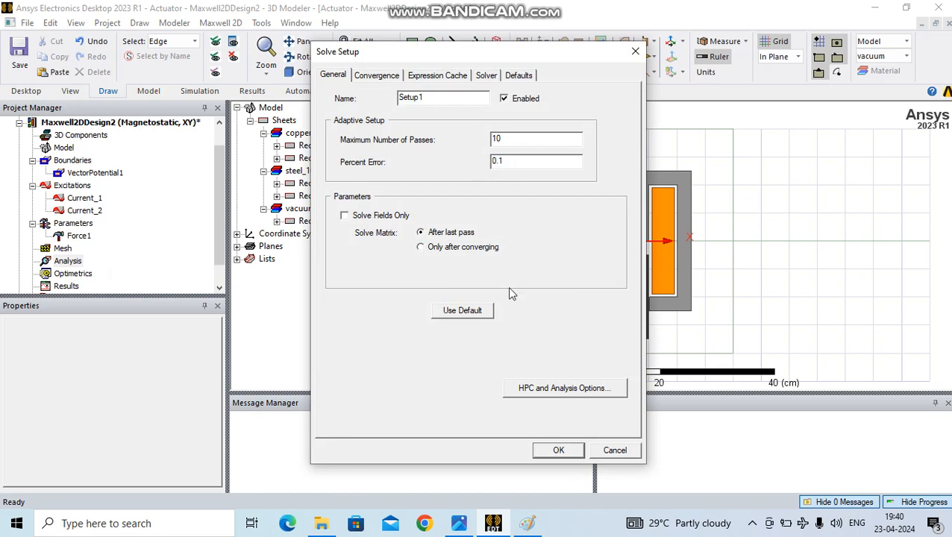
{"action": "left_click", "coordinate": [565, 449]}
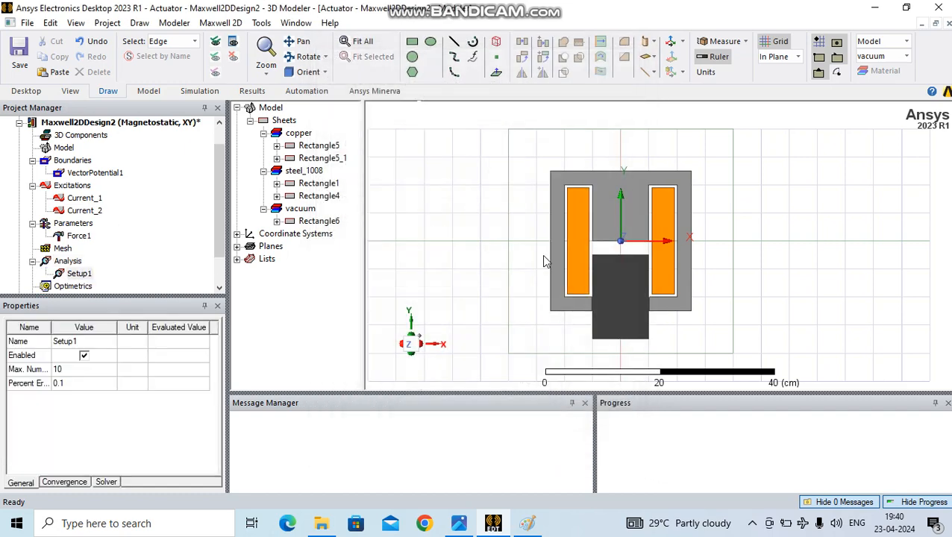
Step: Check the model depth in the design settings against the depth given in the actuator.png reference image
{"action": "left_click", "coordinate": [221, 24]}
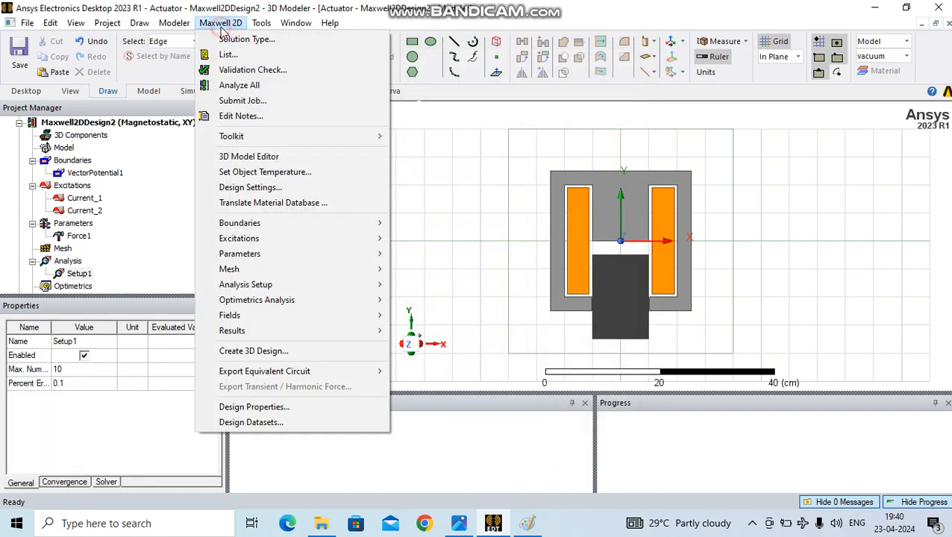
{"action": "left_click", "coordinate": [250, 187]}
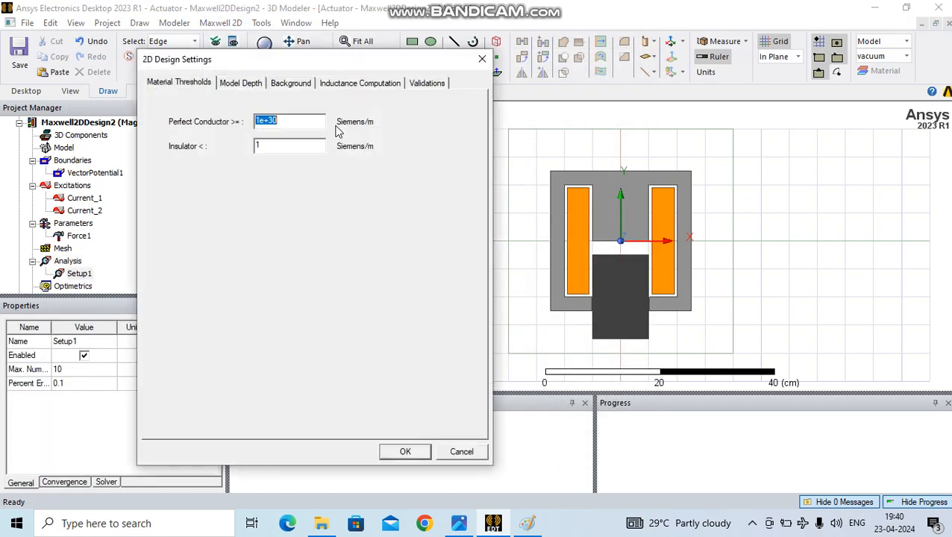
{"action": "left_click", "coordinate": [242, 83]}
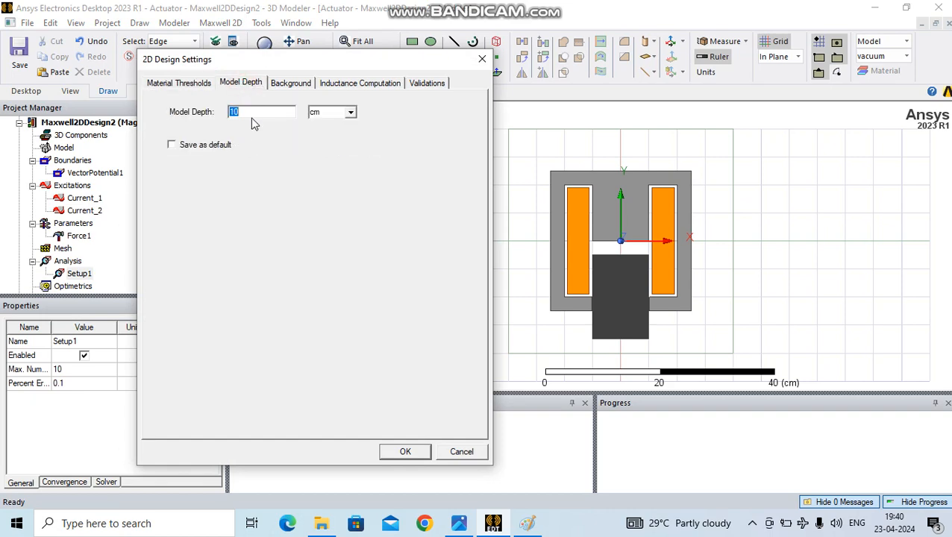
{"action": "left_click", "coordinate": [482, 59]}
{"action": "left_click", "coordinate": [458, 524]}
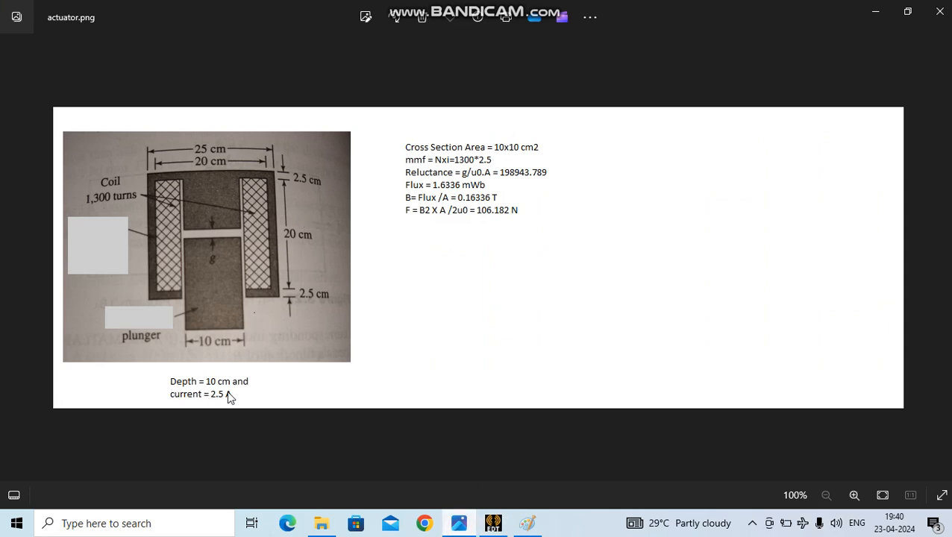
{"action": "left_click", "coordinate": [877, 15]}
Step: Analyze Setup1 and meanwhile review the hand calculation of flux and force in the actuator.png reference image
{"action": "right_click", "coordinate": [74, 274]}
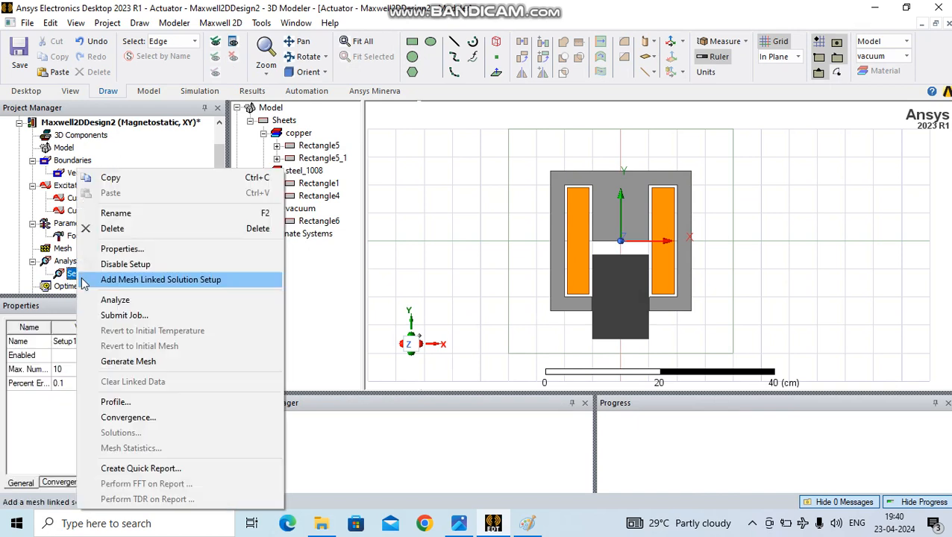
{"action": "left_click", "coordinate": [128, 300]}
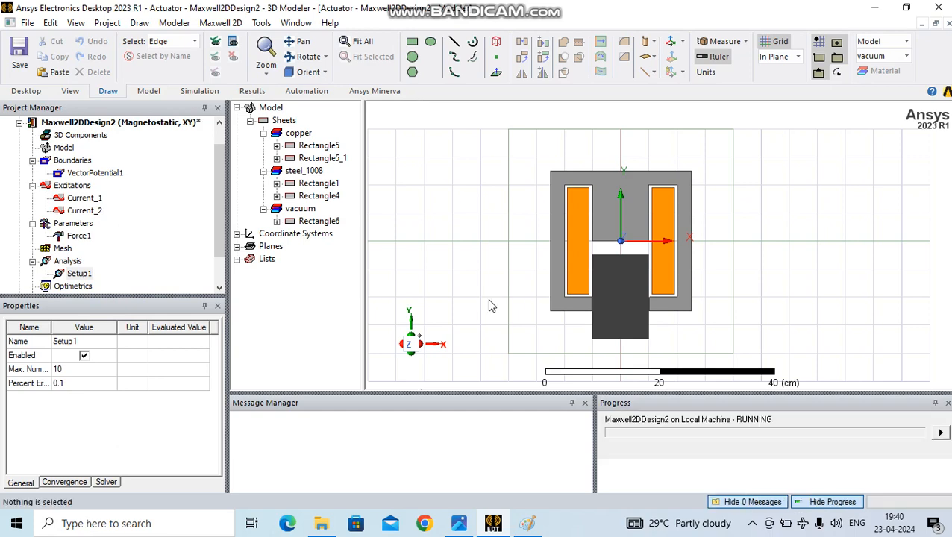
{"action": "left_click", "coordinate": [460, 524]}
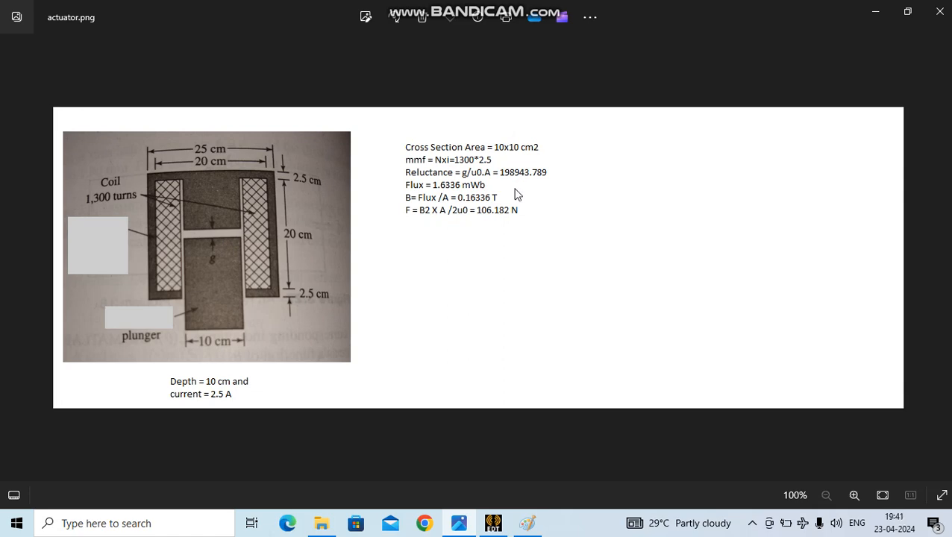
{"action": "left_click", "coordinate": [907, 11]}
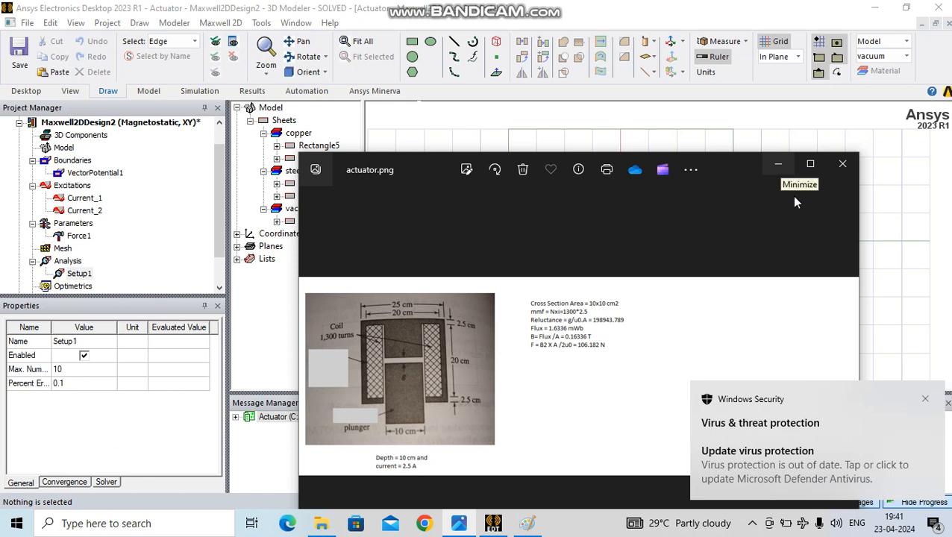
{"action": "left_click", "coordinate": [925, 402]}
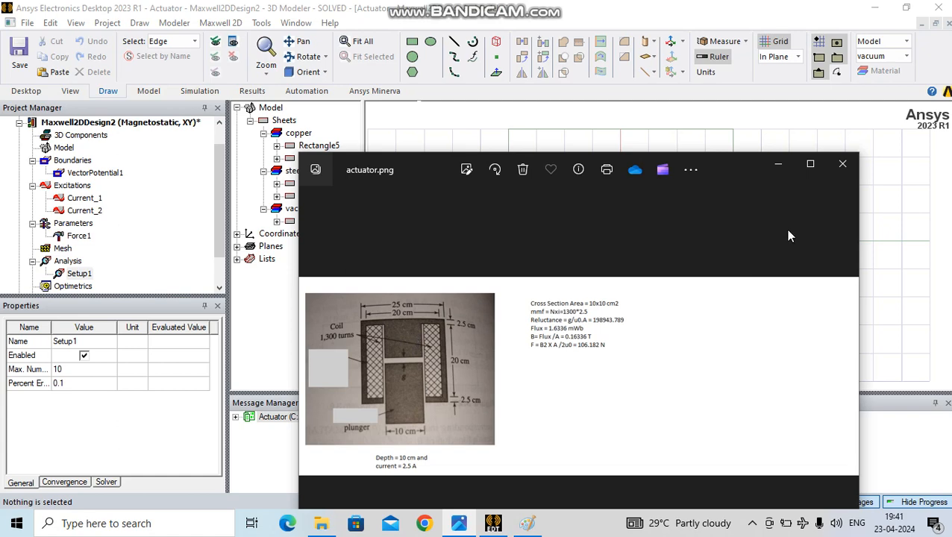
{"action": "left_click", "coordinate": [781, 163]}
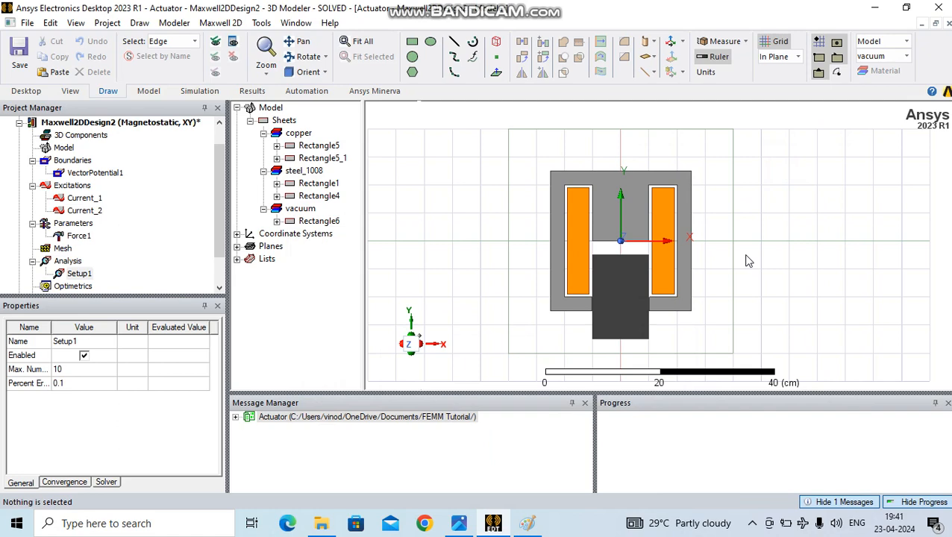
Step: View the force solution of Force1 on the plunger for the last adaptive pass in newton
{"action": "left_click", "coordinate": [76, 236]}
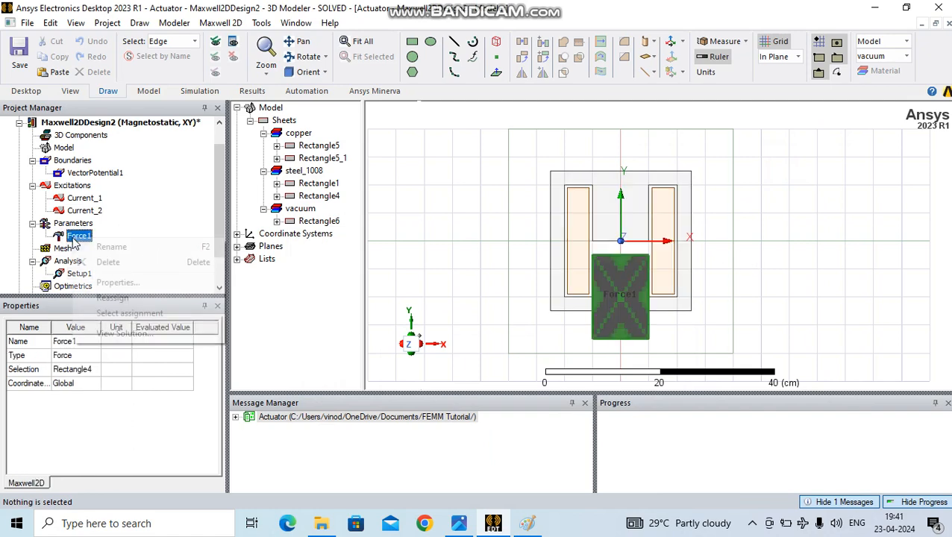
{"action": "right_click", "coordinate": [77, 237]}
{"action": "left_click", "coordinate": [124, 335]}
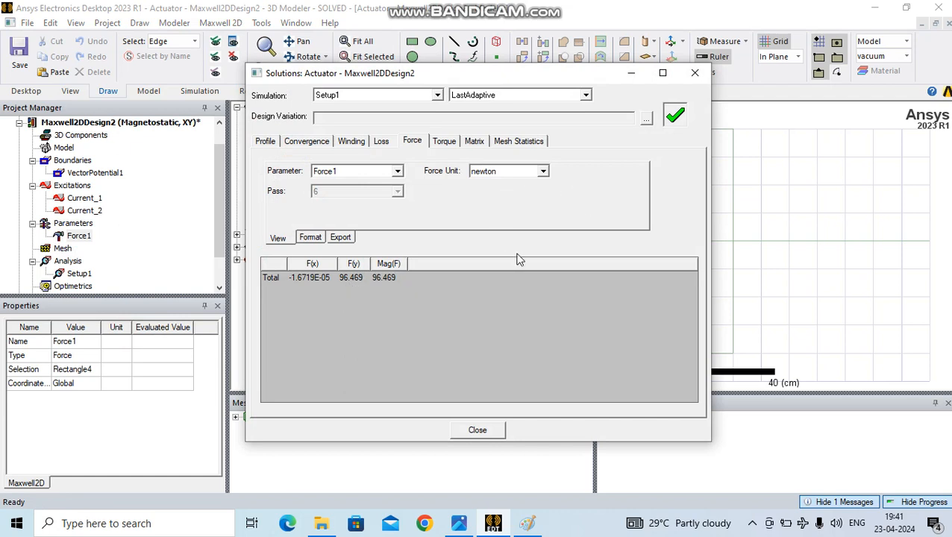
{"action": "left_click", "coordinate": [477, 431]}
{"action": "left_click", "coordinate": [788, 301]}
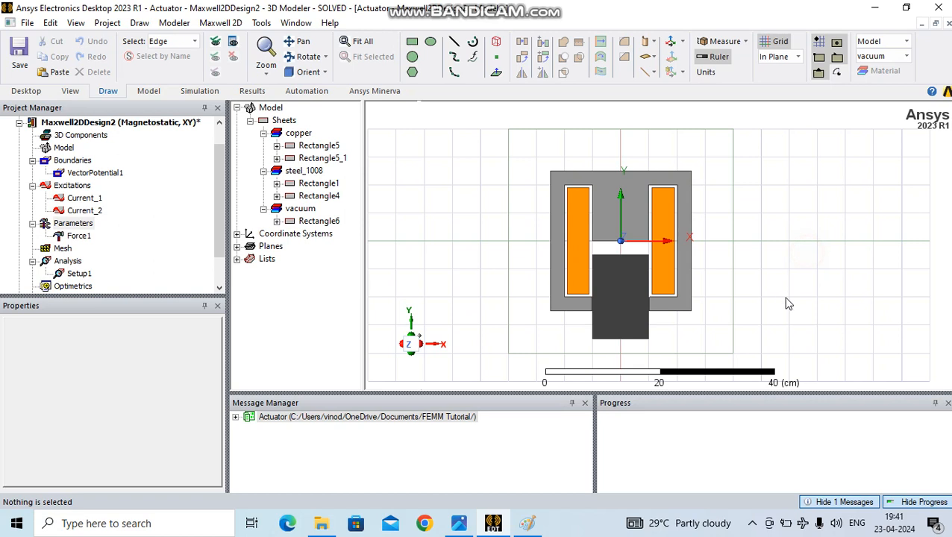
Step: Plot the magnetic vector potential flux lines over all objects of the model
{"action": "left_click", "coordinate": [773, 294]}
{"action": "key", "text": "o"}
{"action": "left_click", "coordinate": [766, 295]}
{"action": "key", "text": "ctrl+a"}
{"action": "right_click", "coordinate": [445, 267]}
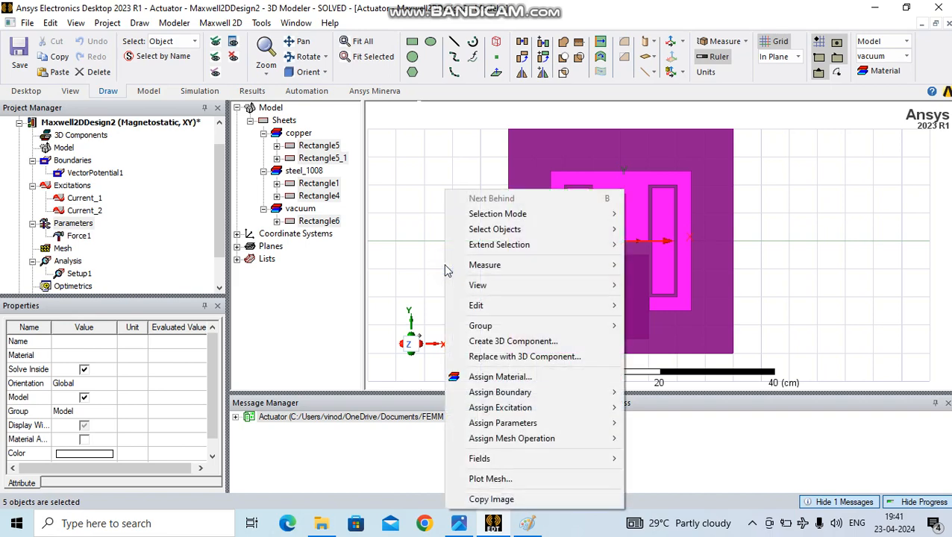
{"action": "mouse_move", "coordinate": [499, 462]}
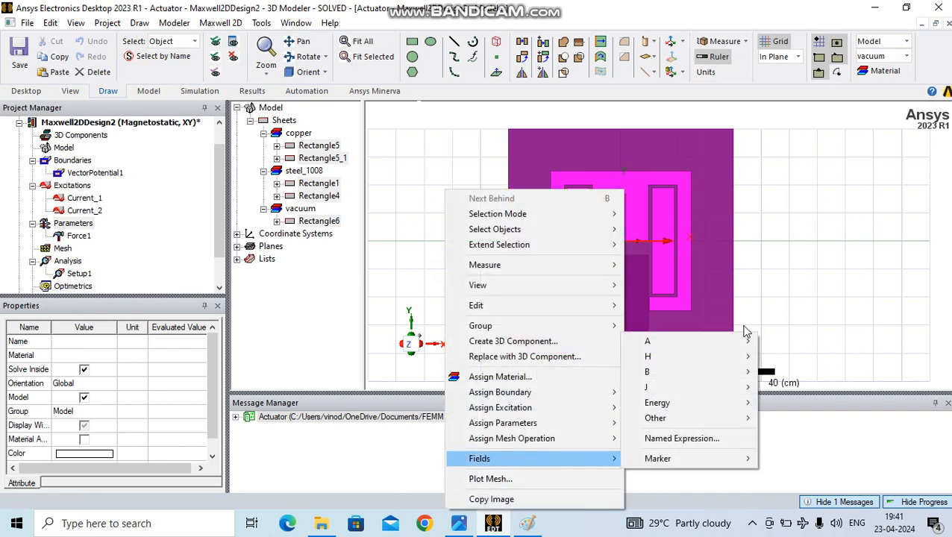
{"action": "mouse_move", "coordinate": [716, 345]}
{"action": "left_click", "coordinate": [811, 346]}
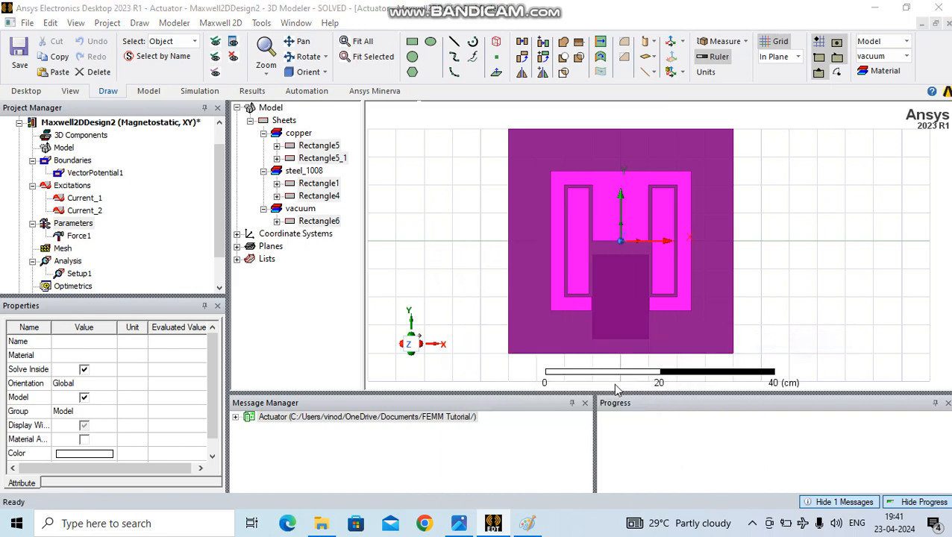
{"action": "left_click", "coordinate": [457, 383]}
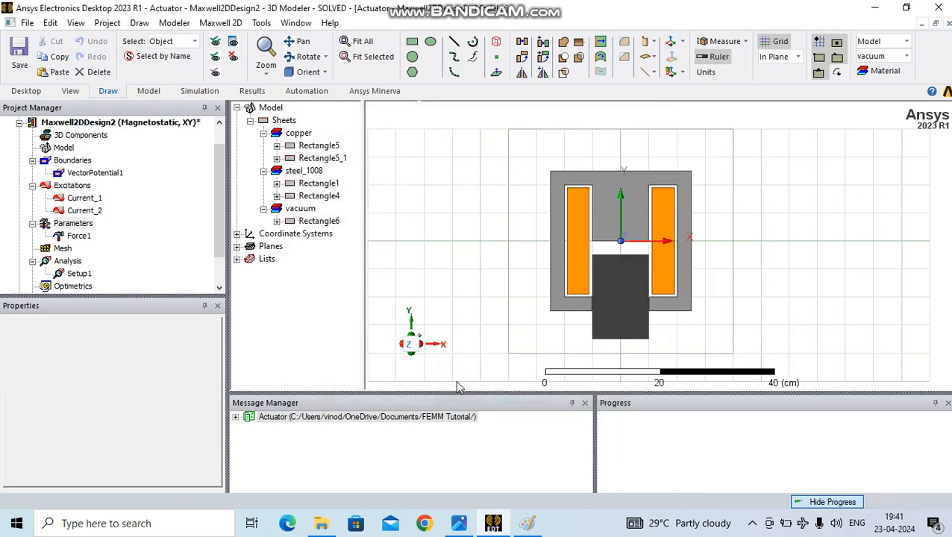
{"action": "scroll", "coordinate": [638, 186], "scroll_direction": "up", "scroll_amount": 3}
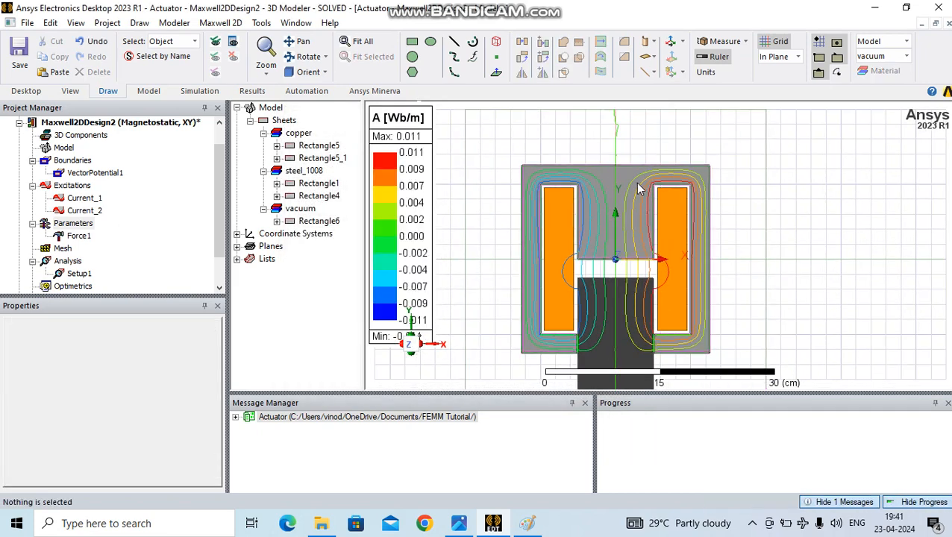
{"action": "scroll", "coordinate": [632, 159], "scroll_direction": "down", "scroll_amount": 1}
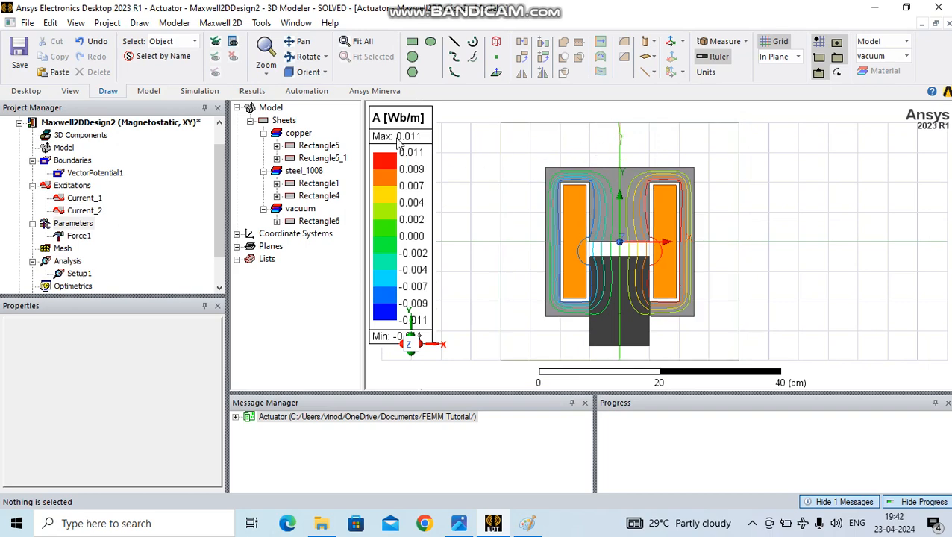
Step: Inspect the scale and color map settings of the flux line plot, leaving them unmodified
{"action": "double_click", "coordinate": [414, 136]}
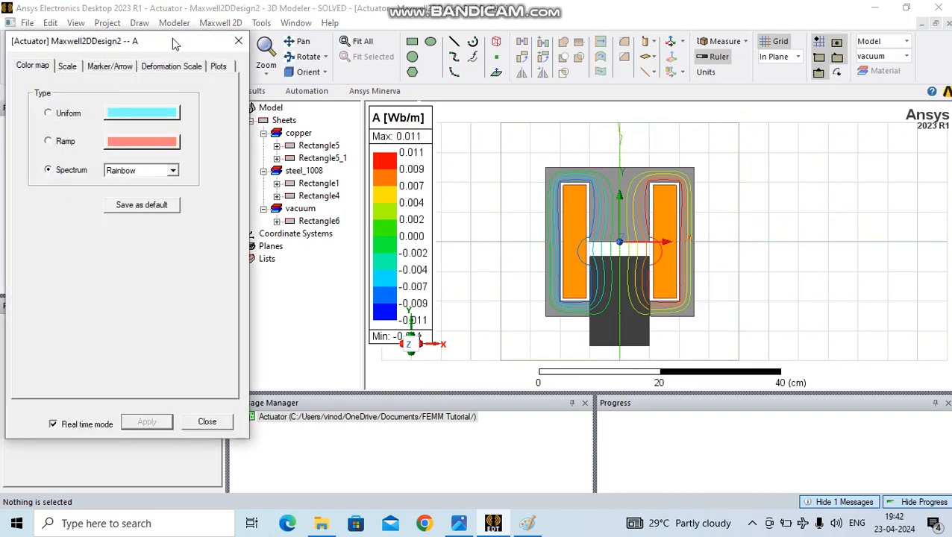
{"action": "left_click_drag", "start_coordinate": [172, 41], "coordinate": [213, 119]}
{"action": "left_click", "coordinate": [118, 140]}
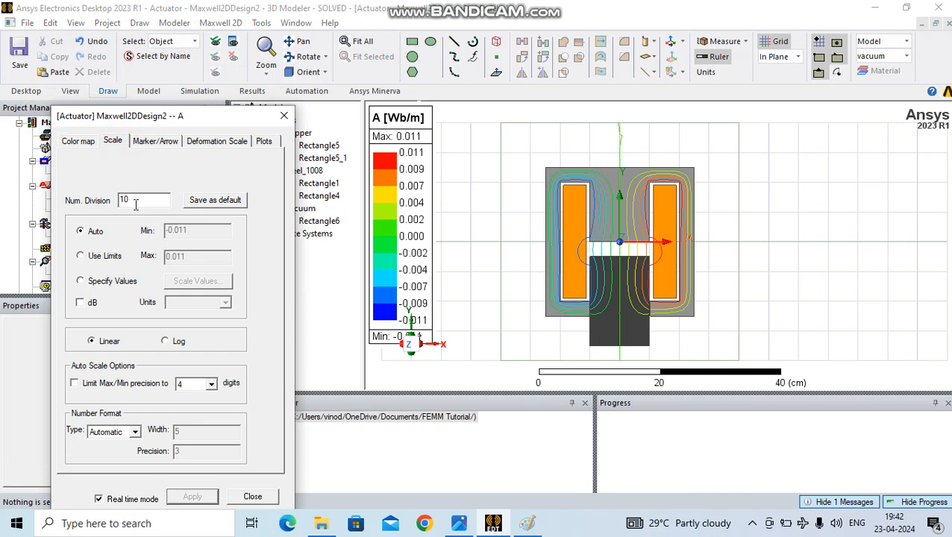
{"action": "left_click", "coordinate": [82, 142]}
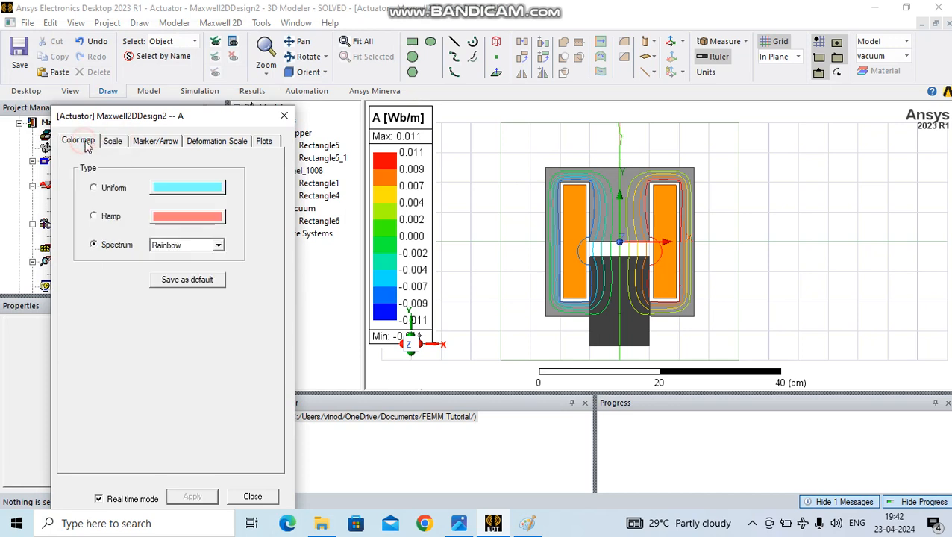
{"action": "left_click", "coordinate": [284, 117]}
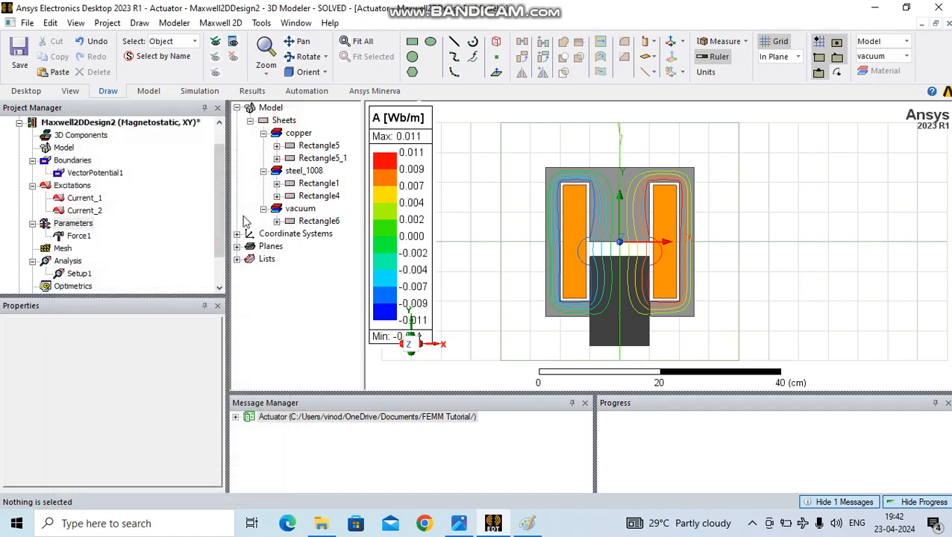
Step: Hide the Flux_Lines1 field overlay from the model view
{"action": "left_click_drag", "start_coordinate": [220, 207], "coordinate": [224, 229]}
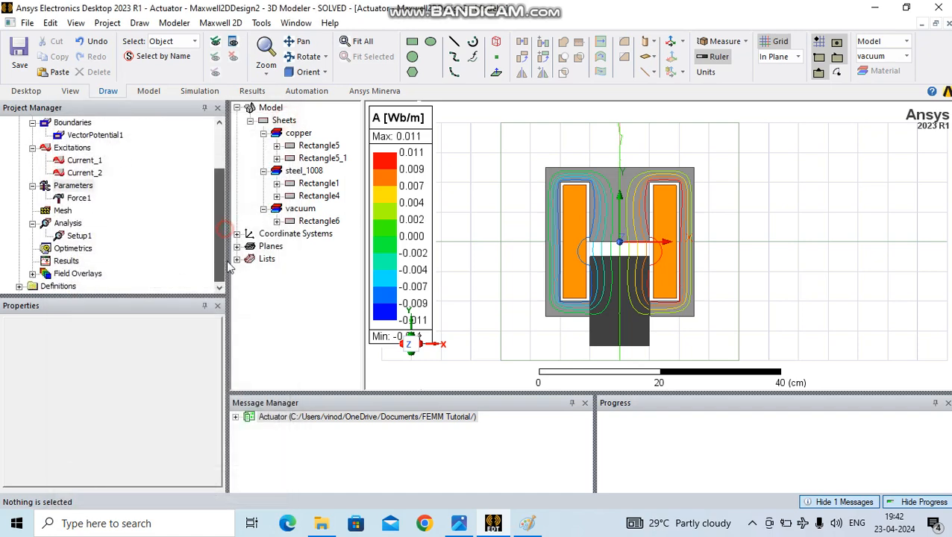
{"action": "left_click", "coordinate": [32, 274]}
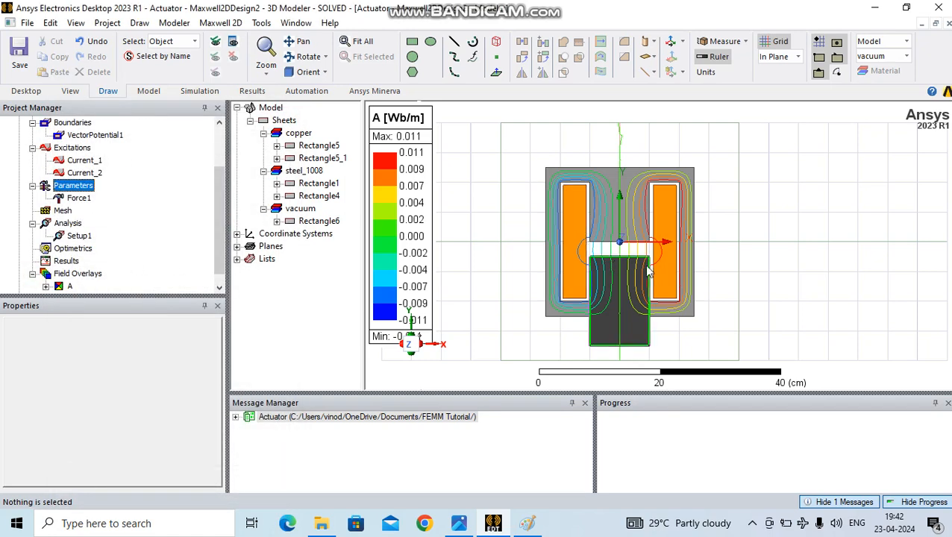
{"action": "left_click", "coordinate": [46, 286]}
{"action": "left_click", "coordinate": [100, 285]}
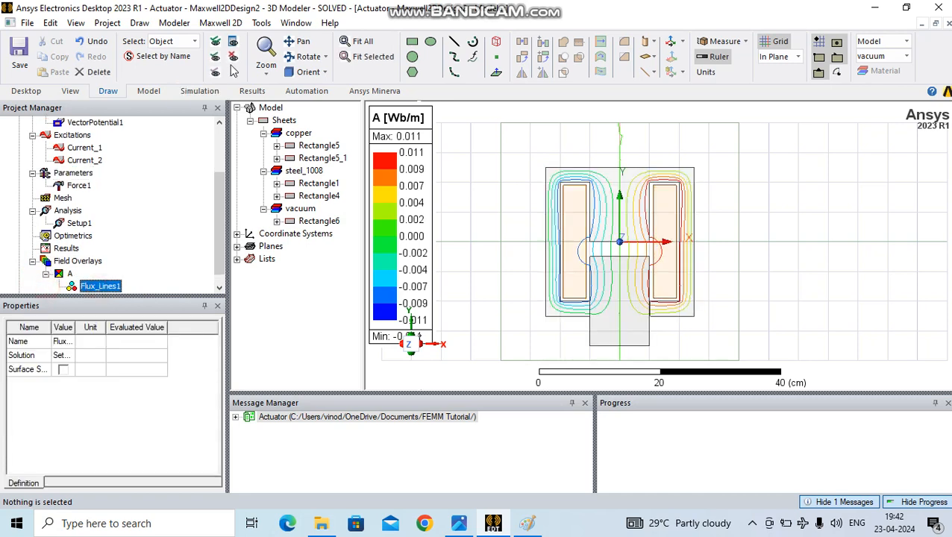
{"action": "left_click", "coordinate": [232, 56]}
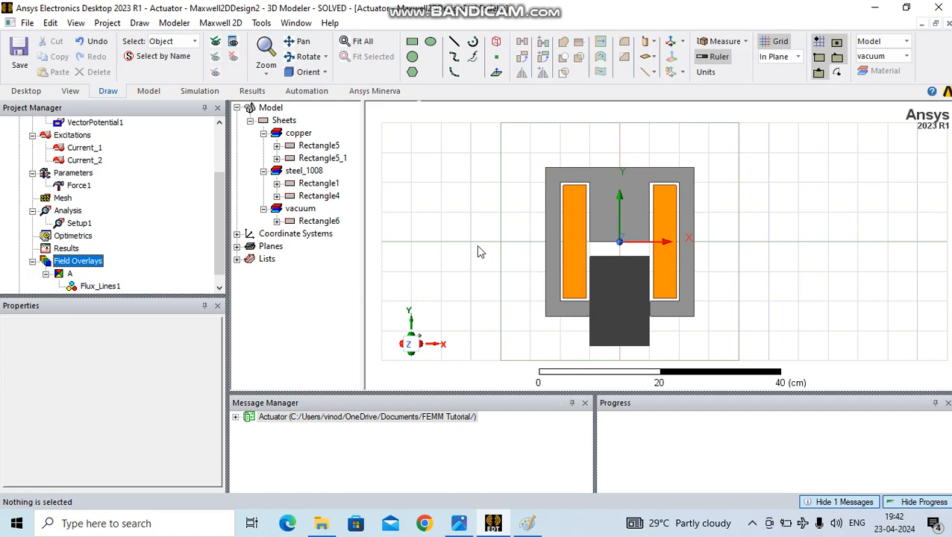
Step: Plot the flux density magnitude Mag_B over all objects of the model
{"action": "key", "text": "ctrl+a"}
{"action": "right_click", "coordinate": [445, 258]}
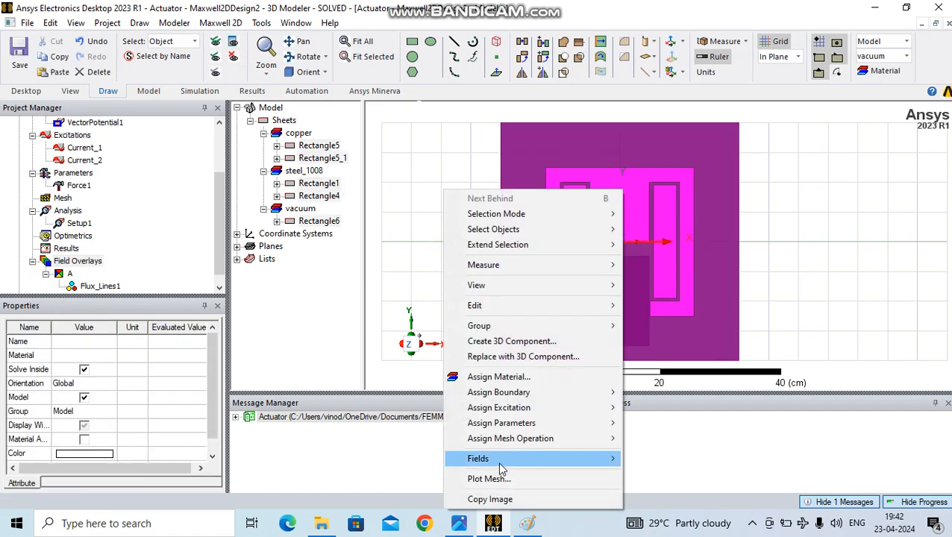
{"action": "mouse_move", "coordinate": [502, 468]}
{"action": "mouse_move", "coordinate": [675, 373]}
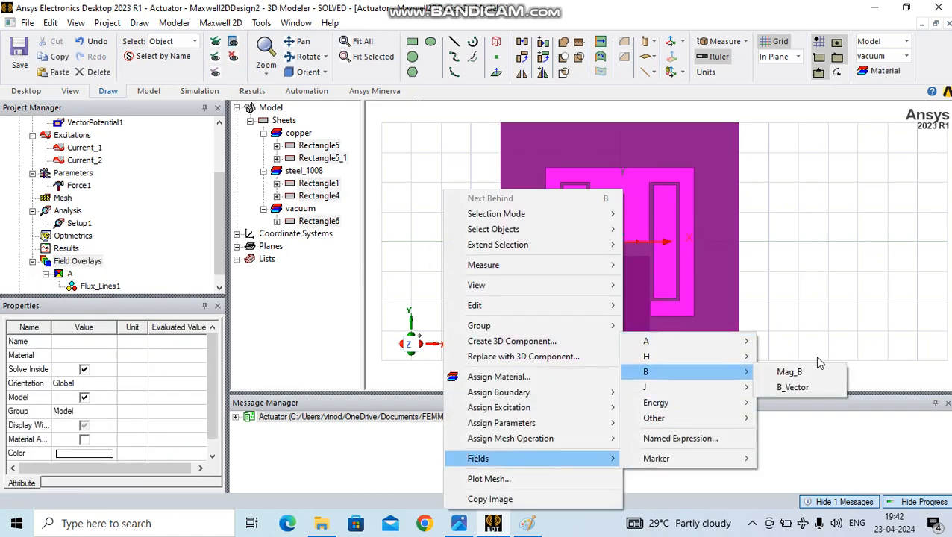
{"action": "left_click", "coordinate": [790, 371]}
{"action": "left_click", "coordinate": [457, 382]}
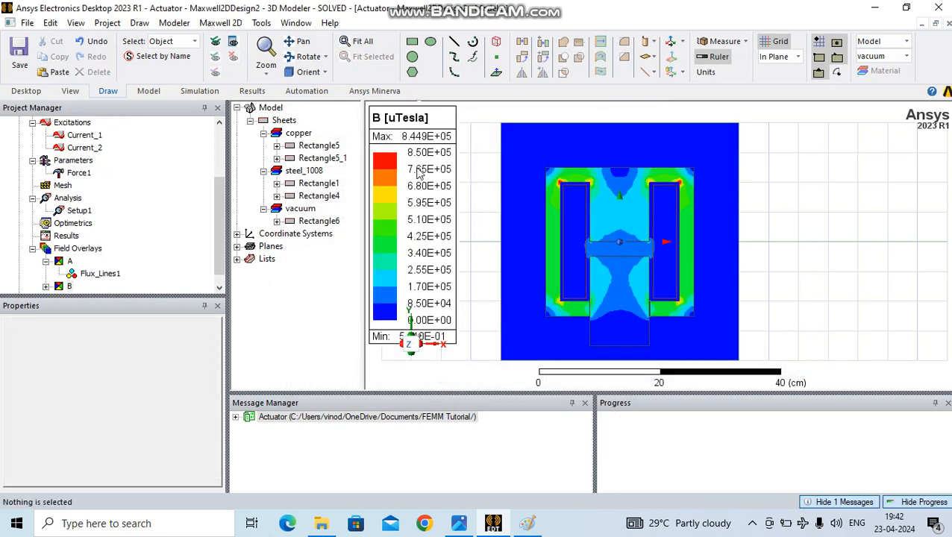
Step: Set the flux density plot's scale to use limits and display its units in tesla
{"action": "double_click", "coordinate": [419, 158]}
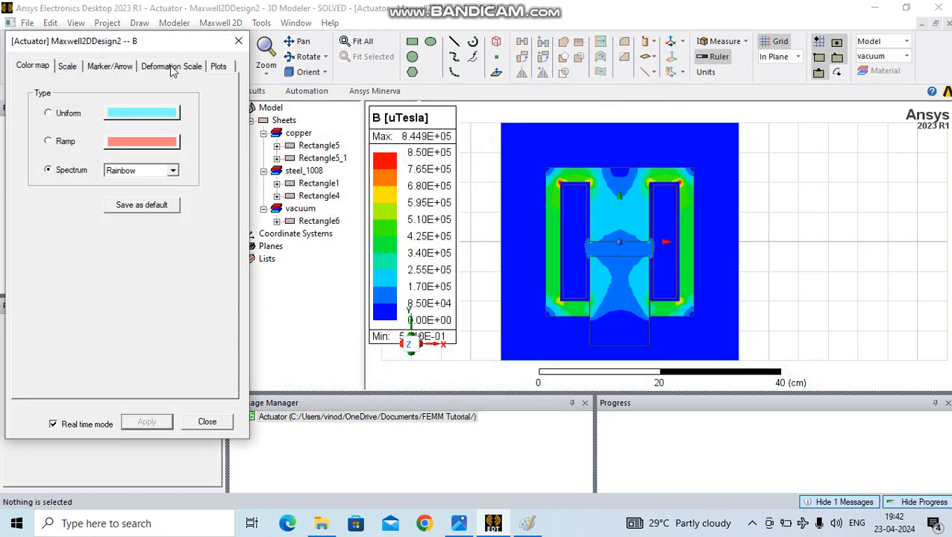
{"action": "left_click_drag", "start_coordinate": [177, 49], "coordinate": [220, 160]}
{"action": "left_click", "coordinate": [111, 177]}
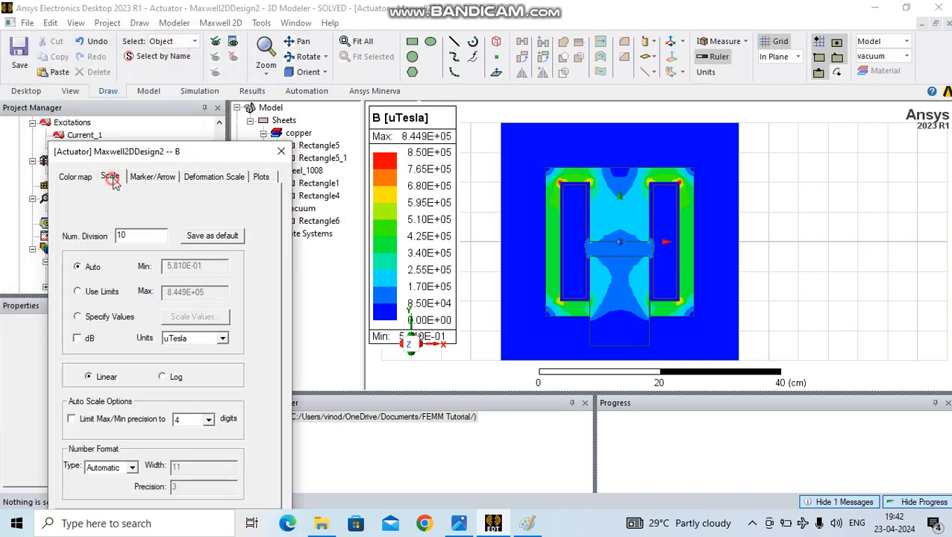
{"action": "left_click", "coordinate": [79, 293]}
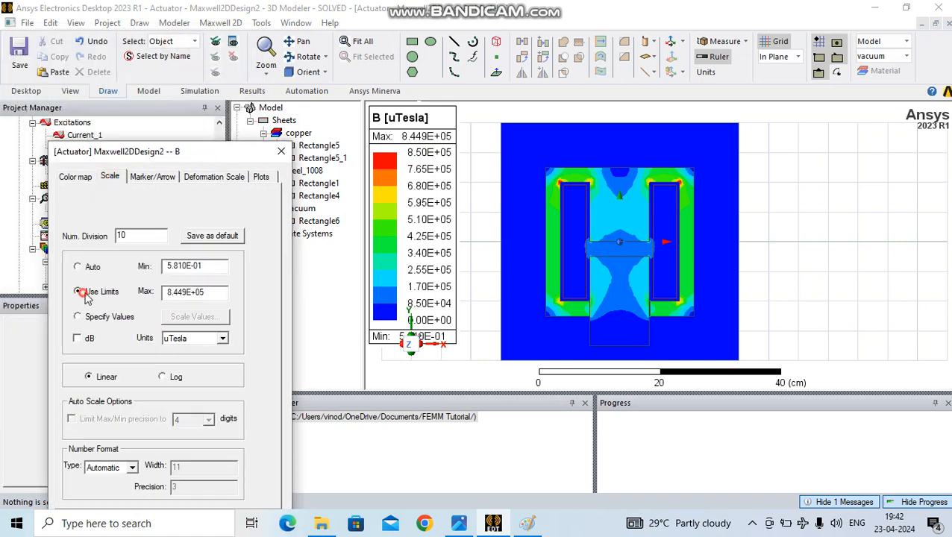
{"action": "left_click", "coordinate": [222, 338]}
{"action": "left_click", "coordinate": [180, 369]}
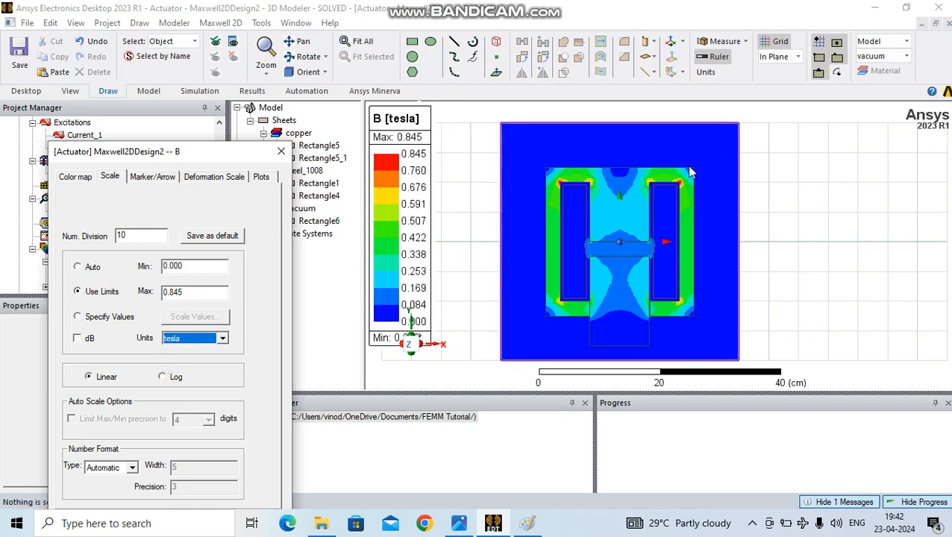
{"action": "left_click", "coordinate": [281, 151]}
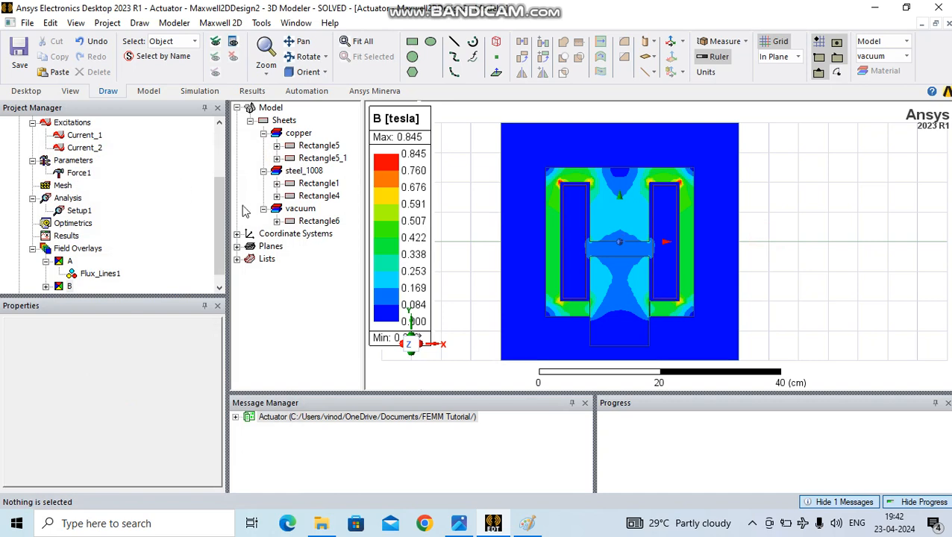
Step: Duplicate Maxwell2DDesign2 within the Actuator project by copying and pasting the design
{"action": "scroll", "coordinate": [220, 215], "scroll_direction": "up", "scroll_amount": 3}
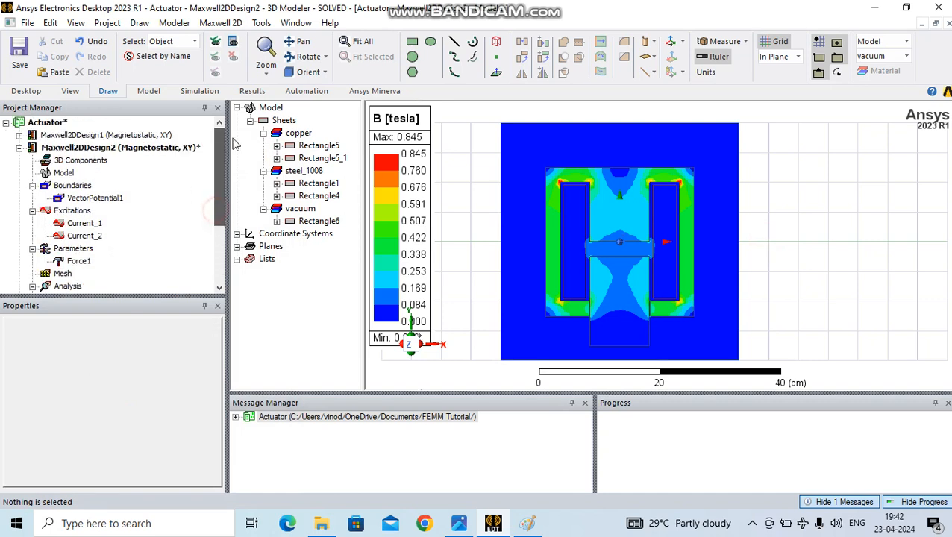
{"action": "left_click", "coordinate": [19, 147]}
{"action": "left_click", "coordinate": [106, 147]}
{"action": "right_click", "coordinate": [106, 148]}
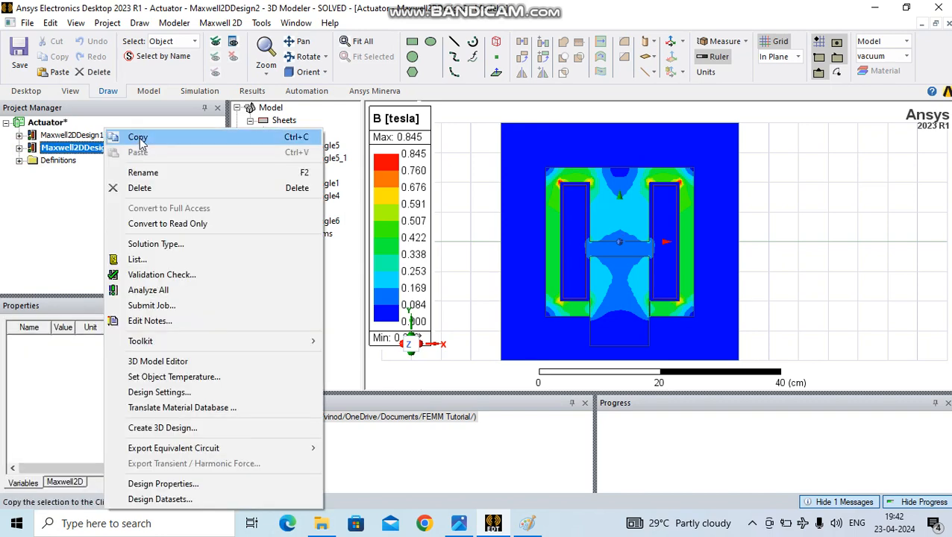
{"action": "left_click", "coordinate": [138, 137]}
{"action": "left_click", "coordinate": [57, 124]}
{"action": "right_click", "coordinate": [58, 123]}
{"action": "left_click", "coordinate": [93, 132]}
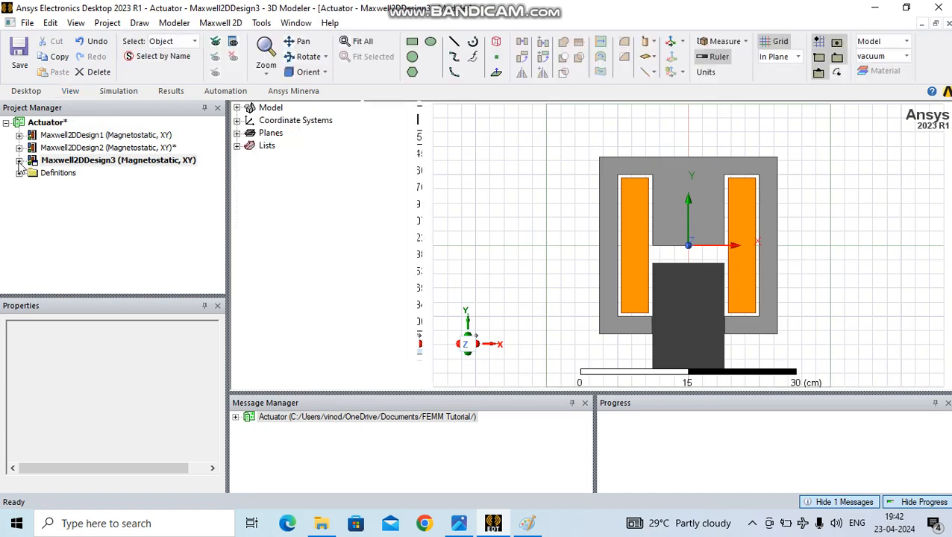
Step: Delete the Current_1 and Current_2 excitations from the copied design Maxwell2DDesign3
{"action": "left_click", "coordinate": [33, 210]}
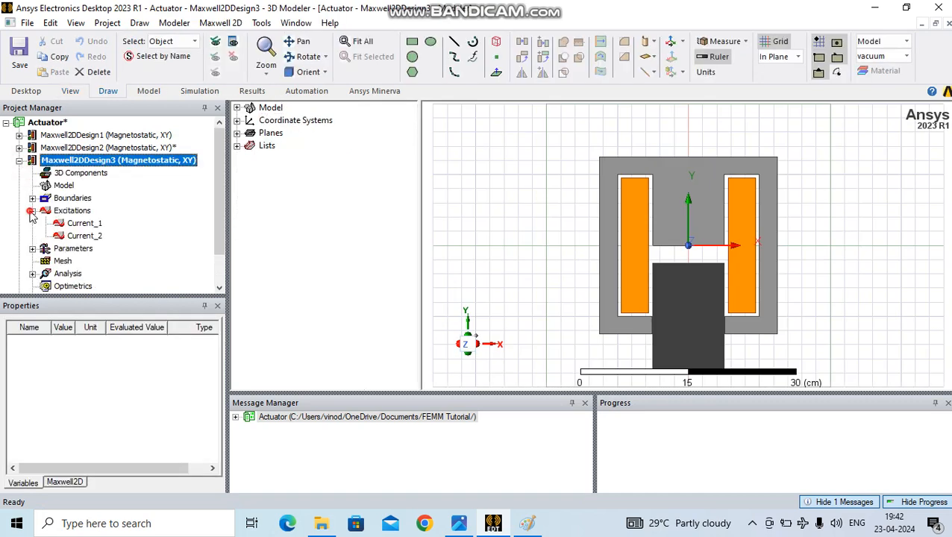
{"action": "left_click", "coordinate": [82, 224]}
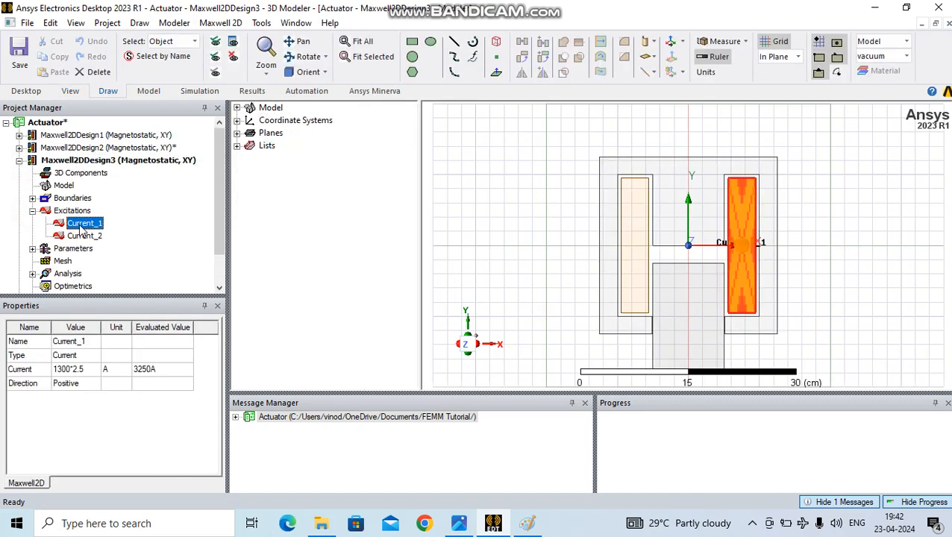
{"action": "key", "text": "Delete"}
{"action": "key", "text": "Delete"}
Step: Hide the vacuum region and assign a coil excitation with 1300 conductors and positive polarity to both copper rectangles
{"action": "left_click", "coordinate": [543, 255]}
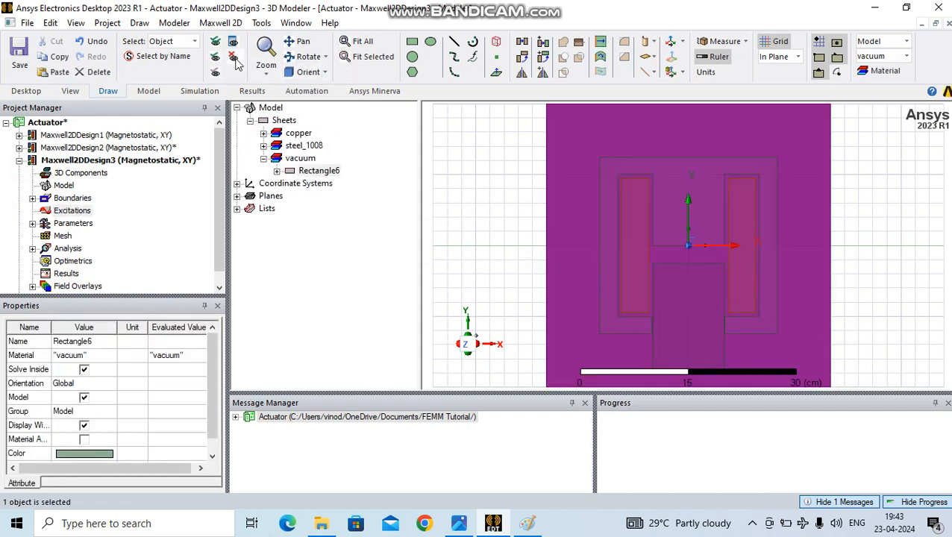
{"action": "left_click", "coordinate": [236, 60]}
{"action": "left_click", "coordinate": [638, 236]}
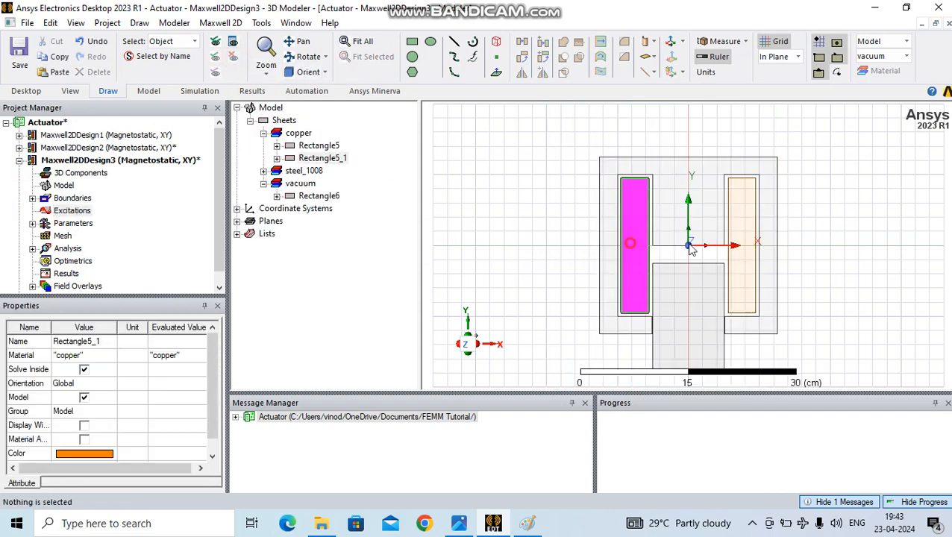
{"action": "left_click", "coordinate": [748, 246], "text": "ctrl"}
{"action": "right_click", "coordinate": [535, 233]}
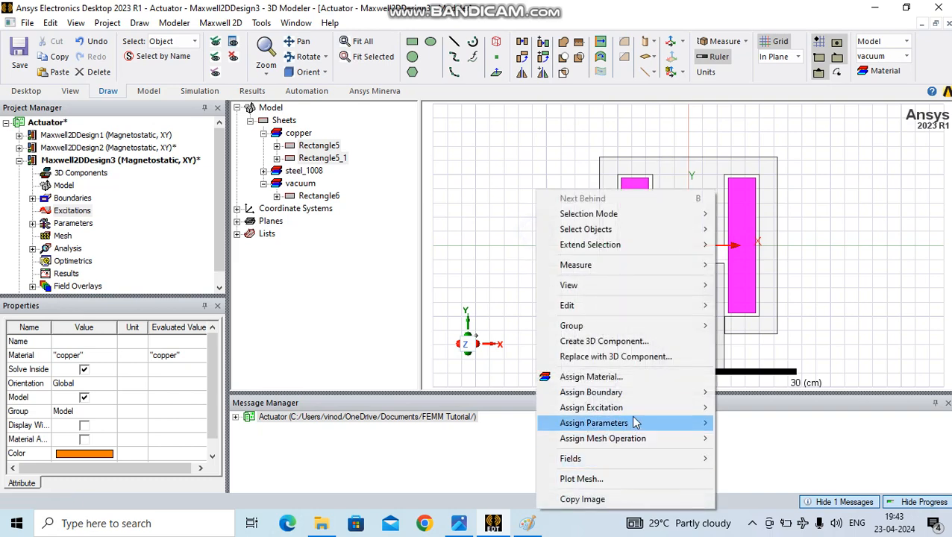
{"action": "mouse_move", "coordinate": [632, 408]}
{"action": "left_click", "coordinate": [772, 408]}
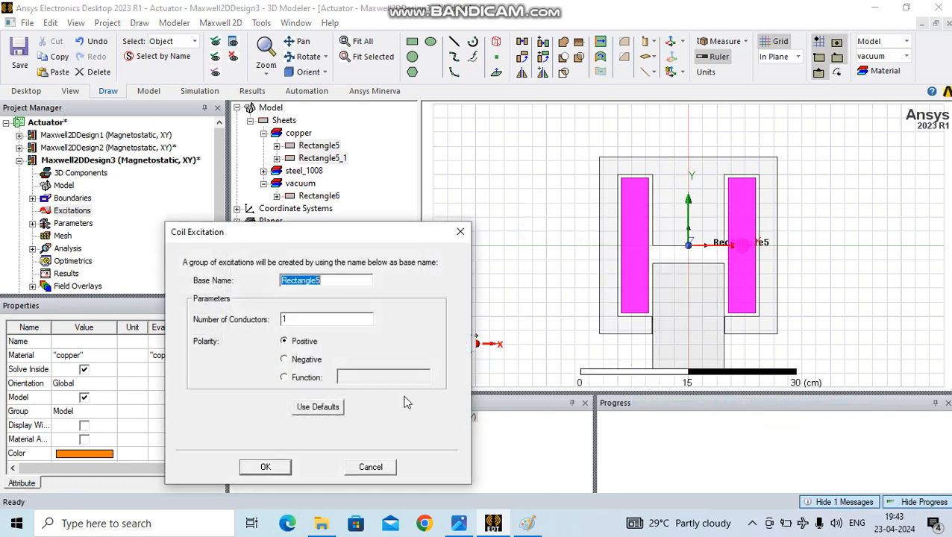
{"action": "left_click", "coordinate": [305, 319]}
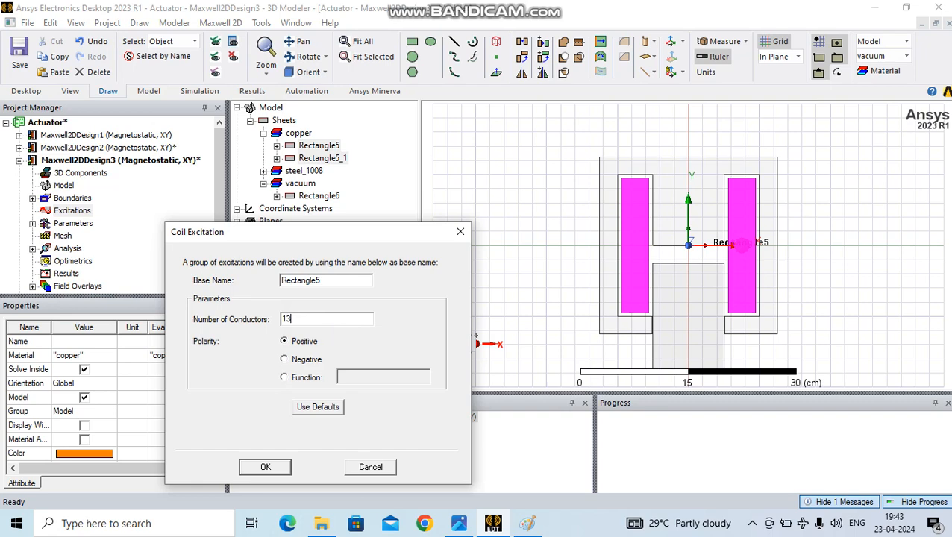
{"action": "left_click", "coordinate": [273, 468]}
Step: Change the polarity of the Rectangle5_1 coil excitation to Negative
{"action": "left_click", "coordinate": [87, 226]}
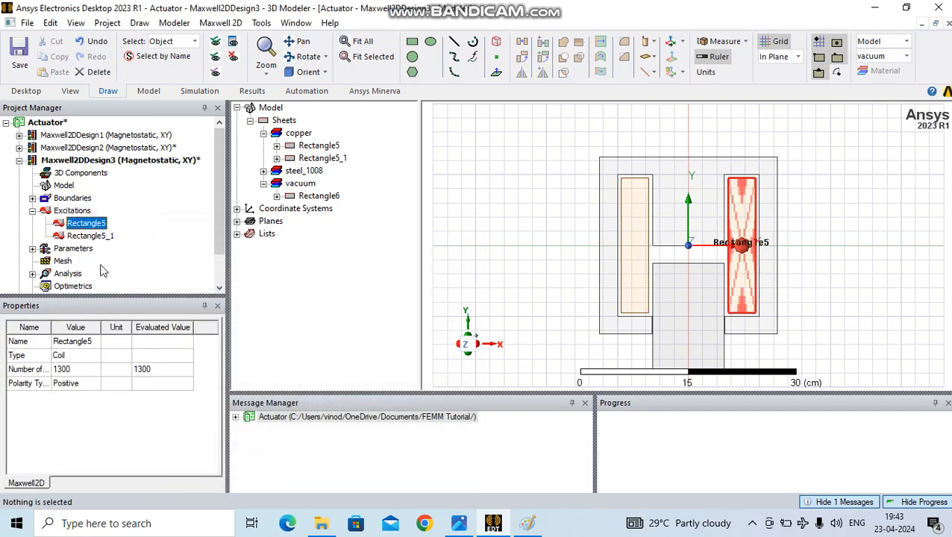
{"action": "left_click", "coordinate": [91, 236]}
{"action": "left_click", "coordinate": [75, 383]}
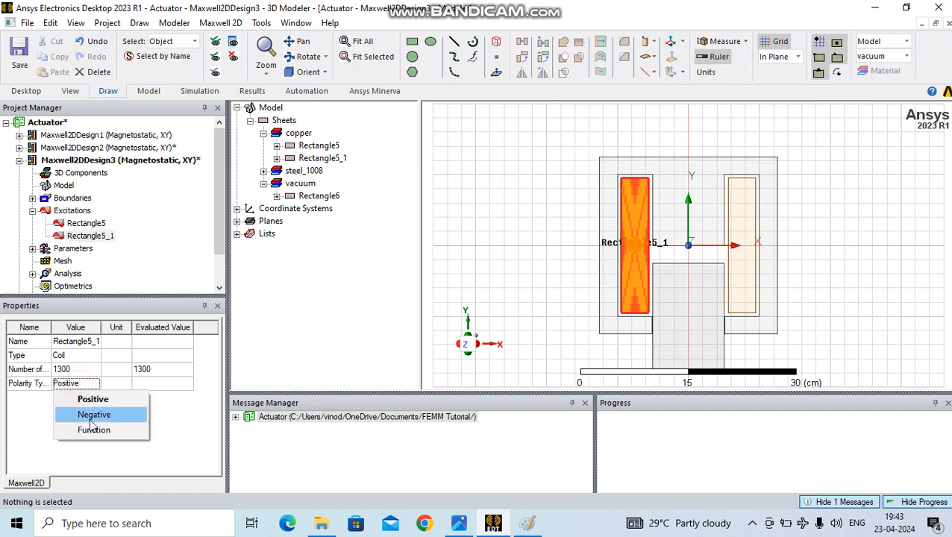
{"action": "left_click", "coordinate": [102, 418]}
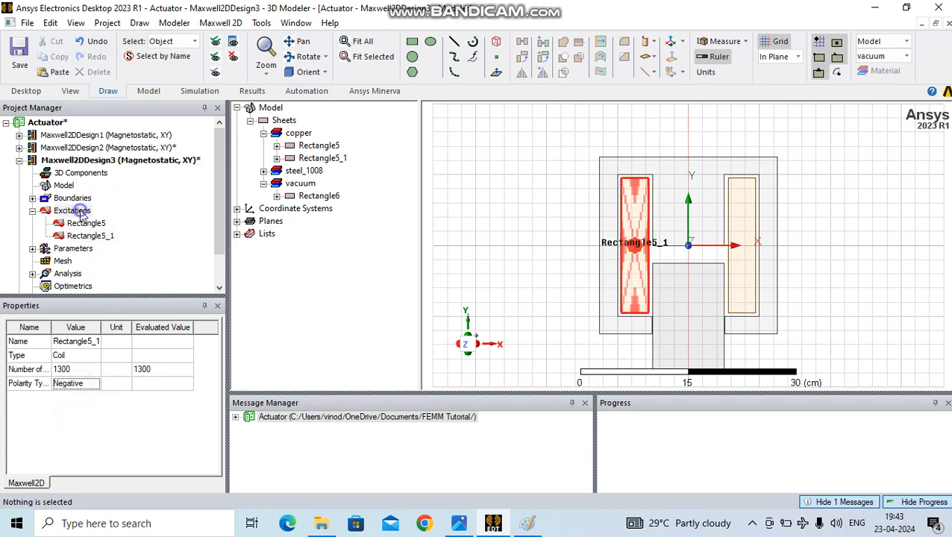
Step: Add a stranded, current-driven winding carrying 2.5 A with one parallel branch to the excitations
{"action": "right_click", "coordinate": [87, 215]}
{"action": "left_click", "coordinate": [111, 316]}
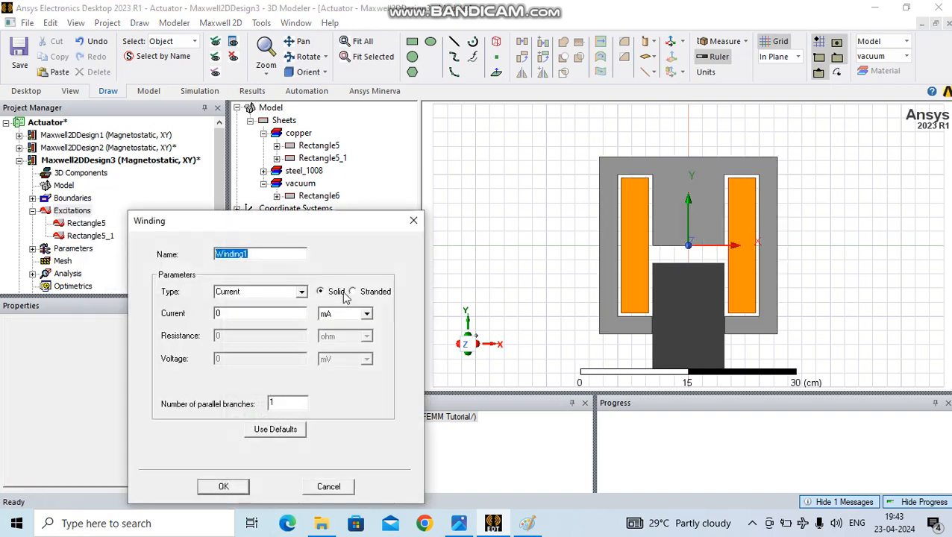
{"action": "left_click", "coordinate": [353, 293]}
{"action": "left_click", "coordinate": [366, 313]}
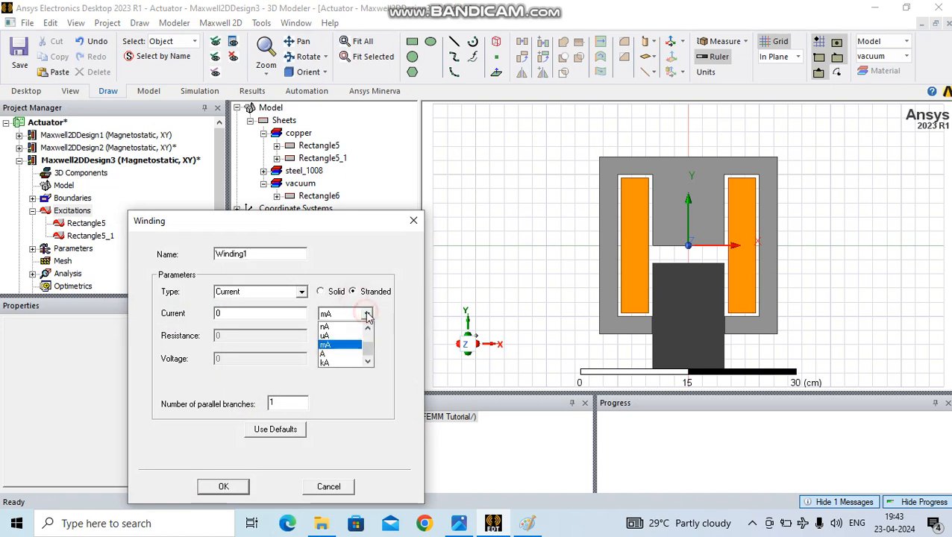
{"action": "left_click", "coordinate": [323, 355]}
{"action": "double_click", "coordinate": [230, 313]}
{"action": "type", "text": "2.5"}
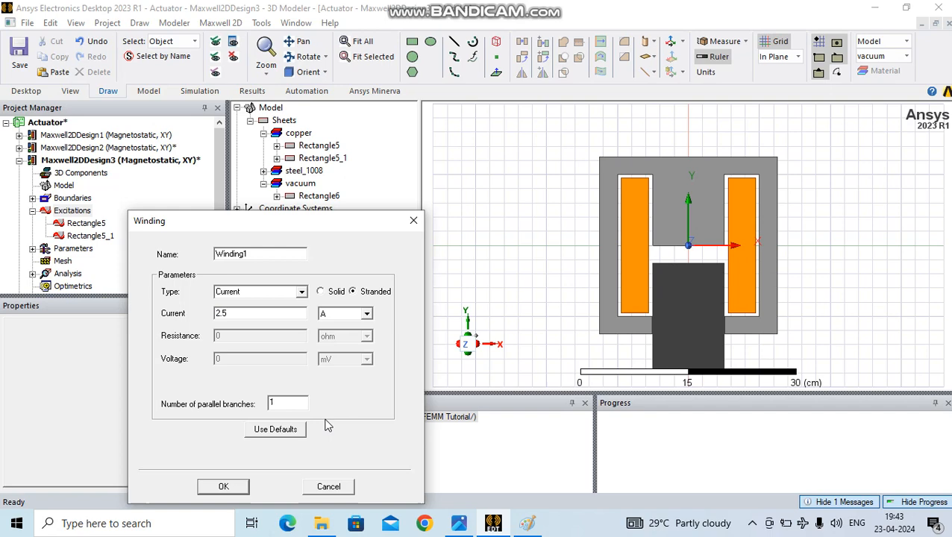
{"action": "left_click", "coordinate": [224, 488]}
Step: Add the coil terminals Rectangle5 and Rectangle5_1 to Winding1
{"action": "right_click", "coordinate": [81, 249]}
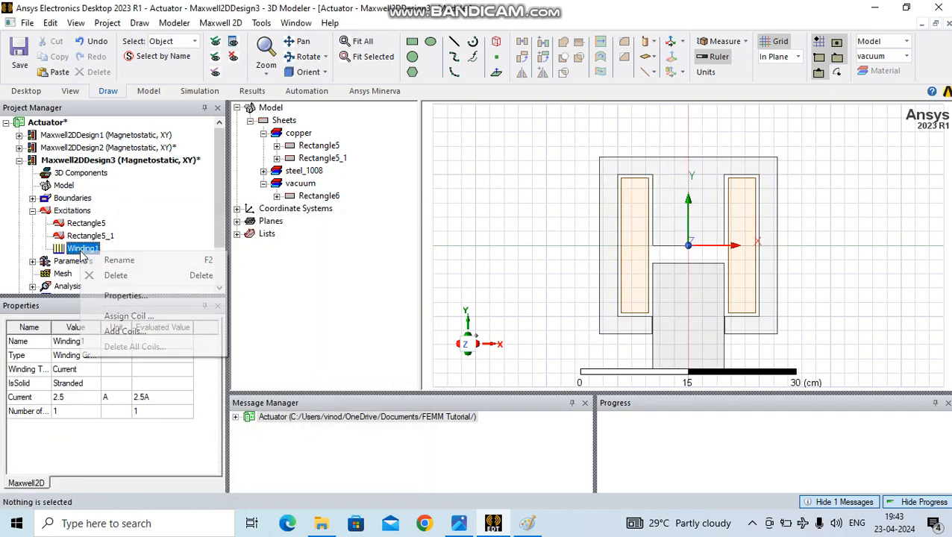
{"action": "left_click", "coordinate": [137, 332]}
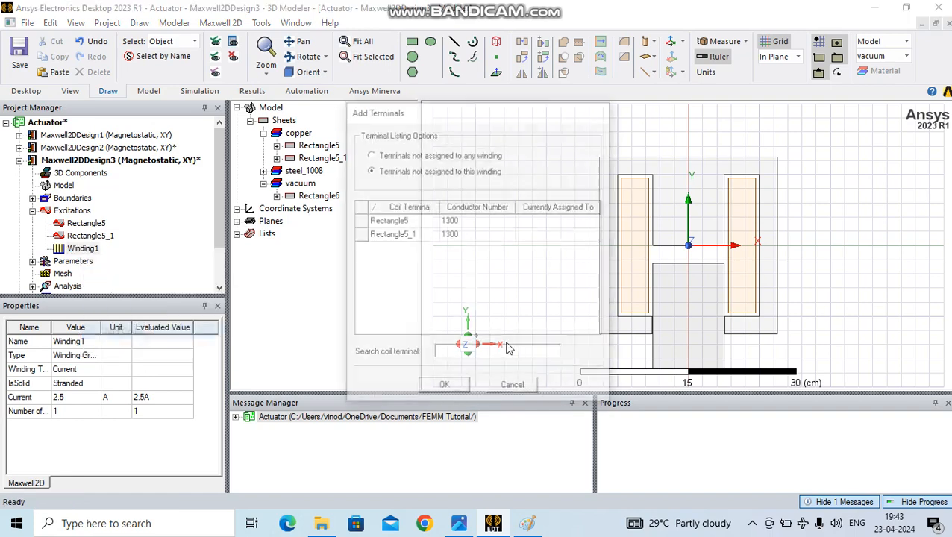
{"action": "left_click", "coordinate": [402, 225]}
{"action": "left_click", "coordinate": [401, 236], "text": "shift"}
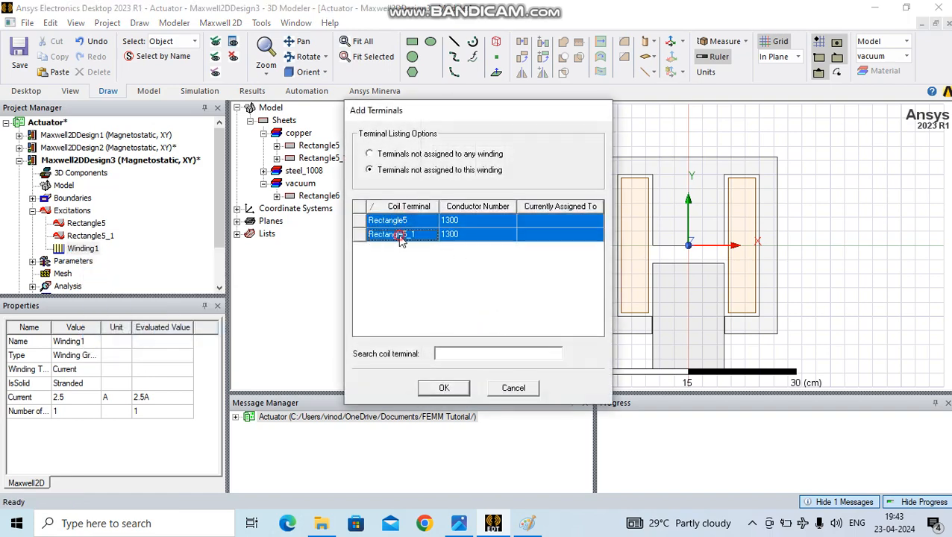
{"action": "left_click", "coordinate": [445, 388]}
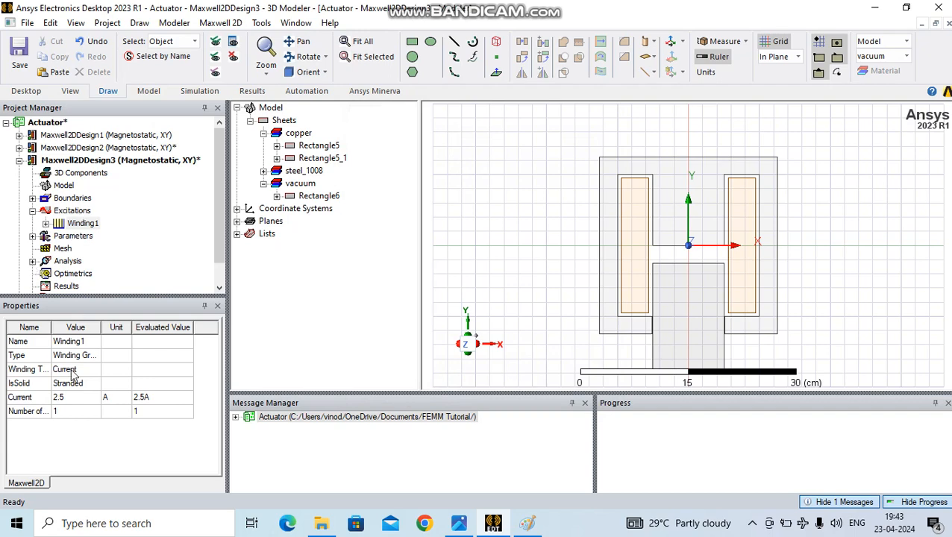
Step: Run the Setup1 analysis of Maxwell2DDesign3
{"action": "left_click", "coordinate": [33, 261]}
{"action": "left_click", "coordinate": [75, 274]}
{"action": "right_click", "coordinate": [74, 274]}
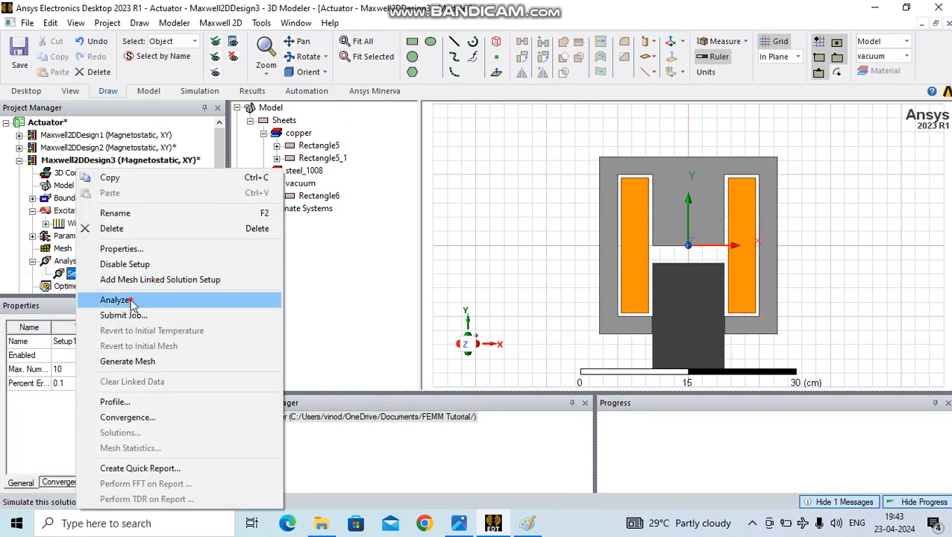
{"action": "left_click", "coordinate": [113, 300]}
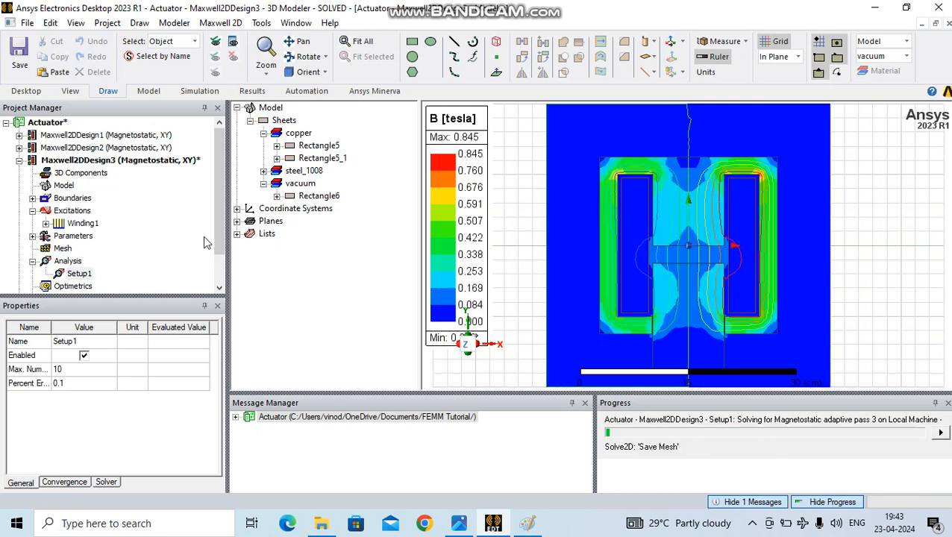
Step: Check the Force1 solution for the plunger in newtons, closing the results and clearing the selection when done
{"action": "scroll", "coordinate": [221, 267], "scroll_direction": "down", "scroll_amount": 1}
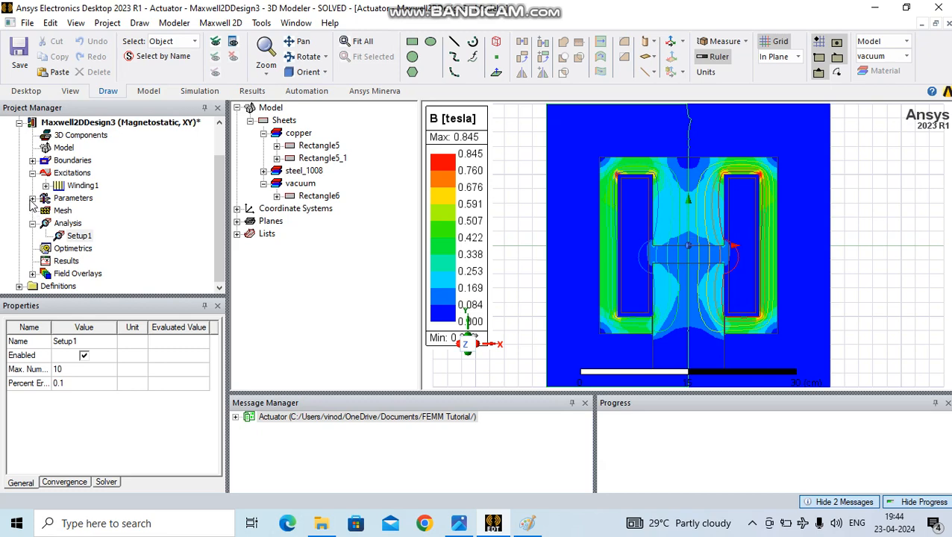
{"action": "left_click", "coordinate": [32, 198]}
{"action": "right_click", "coordinate": [79, 212]}
{"action": "left_click", "coordinate": [135, 307]}
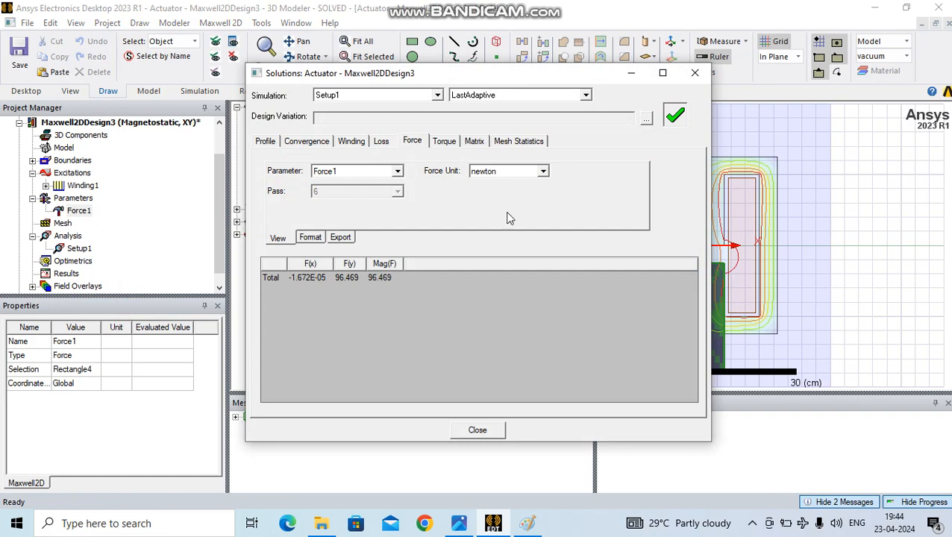
{"action": "left_click", "coordinate": [693, 76]}
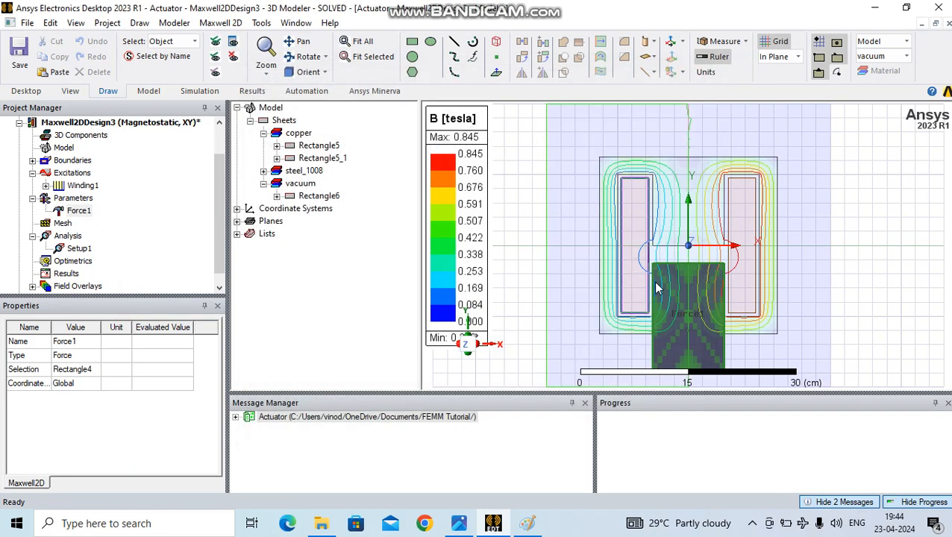
{"action": "left_click", "coordinate": [862, 273]}
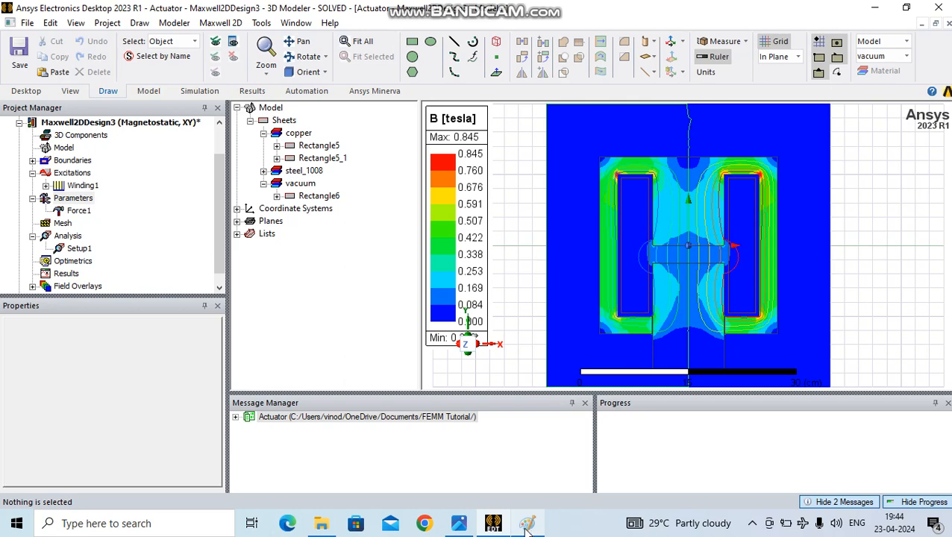
Step: Switch to Paint and sketch a falling force curve with the Pencil on two axes labelled F (vertical) and y (horizontal)
{"action": "mouse_move", "coordinate": [527, 528]}
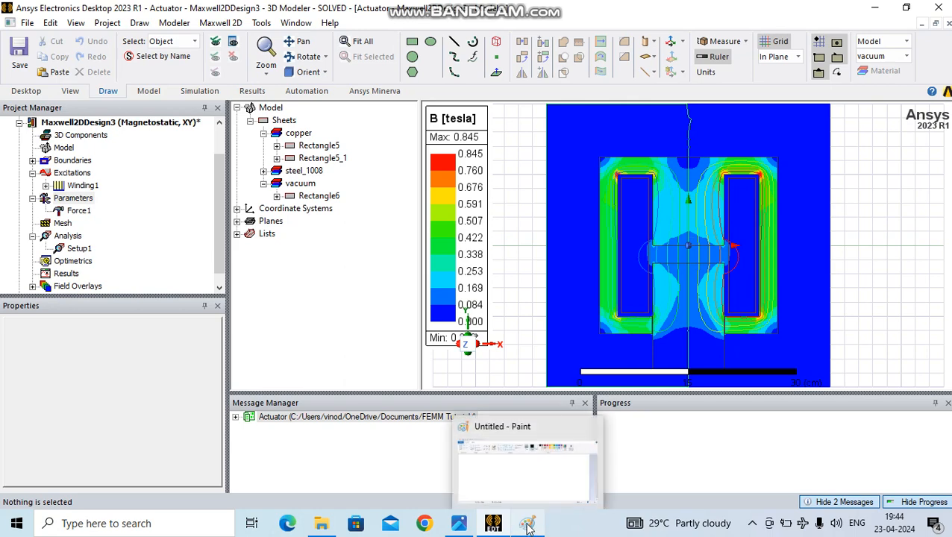
{"action": "left_click", "coordinate": [527, 527]}
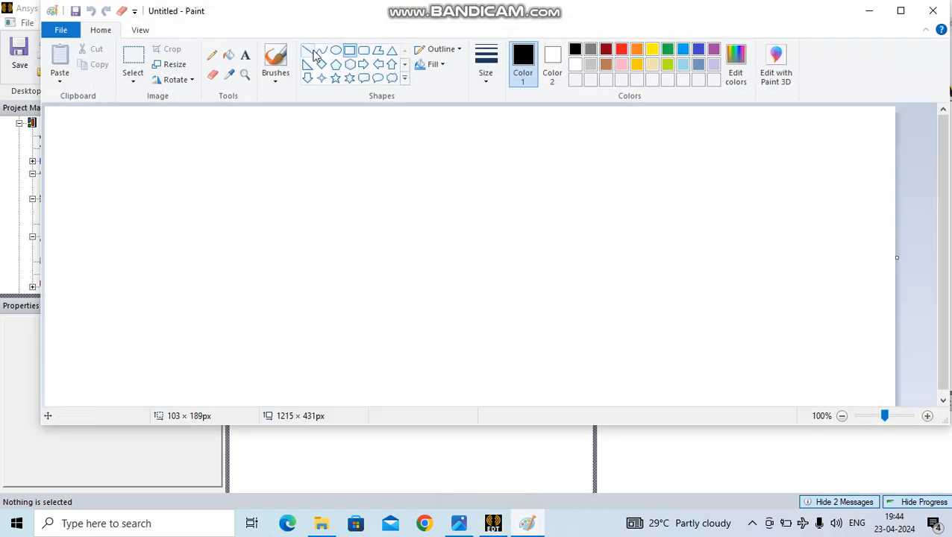
{"action": "left_click", "coordinate": [211, 55]}
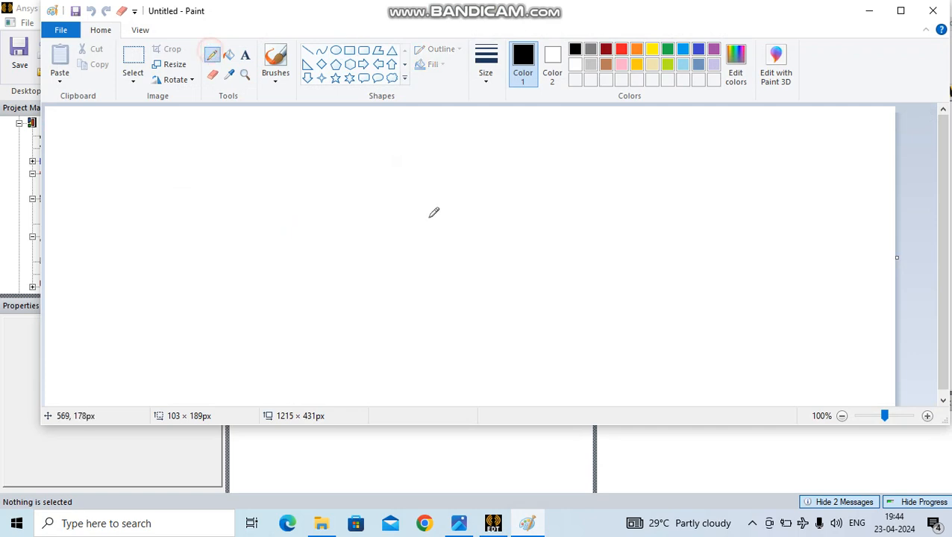
{"action": "mouse_move", "coordinate": [333, 146]}
{"action": "left_mouse_down"}
{"action": "mouse_move", "coordinate": [331, 291]}
{"action": "mouse_move", "coordinate": [558, 299]}
{"action": "left_mouse_up"}
{"action": "mouse_move", "coordinate": [336, 181]}
{"action": "left_mouse_down"}
{"action": "mouse_move", "coordinate": [338, 210]}
{"action": "mouse_move", "coordinate": [354, 234]}
{"action": "mouse_move", "coordinate": [384, 254]}
{"action": "mouse_move", "coordinate": [468, 278]}
{"action": "left_mouse_up"}
{"action": "mouse_move", "coordinate": [462, 318]}
{"action": "left_mouse_down"}
{"action": "mouse_move", "coordinate": [471, 313]}
{"action": "mouse_move", "coordinate": [472, 329]}
{"action": "left_mouse_up"}
{"action": "mouse_move", "coordinate": [307, 148]}
{"action": "left_mouse_down"}
{"action": "mouse_move", "coordinate": [312, 171]}
{"action": "mouse_move", "coordinate": [314, 151]}
{"action": "mouse_move", "coordinate": [318, 159]}
{"action": "left_mouse_up"}
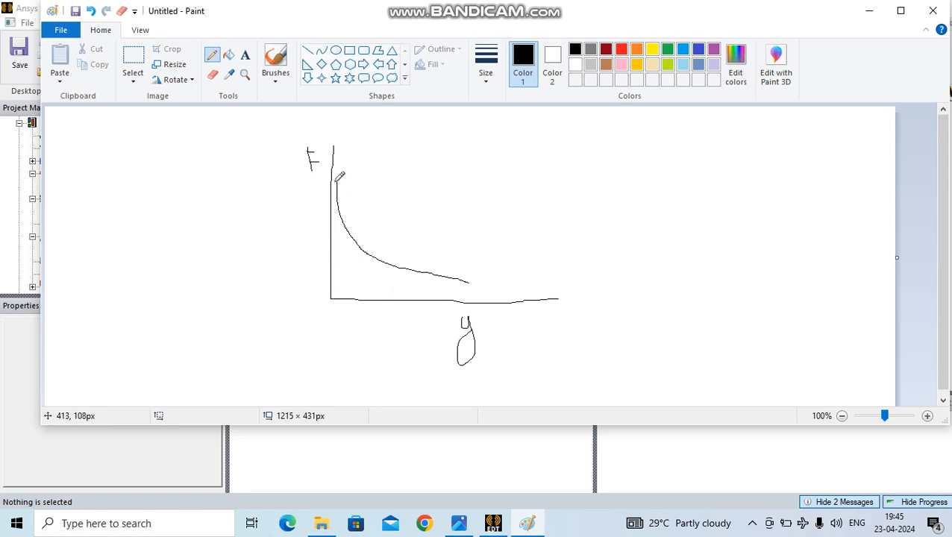
Step: Circle the steep upper part of the force curve beside the F axis with the Pencil
{"action": "left_click", "coordinate": [329, 177]}
{"action": "mouse_move", "coordinate": [330, 176]}
{"action": "left_mouse_down"}
{"action": "mouse_move", "coordinate": [328, 224]}
{"action": "mouse_move", "coordinate": [356, 190]}
{"action": "mouse_move", "coordinate": [334, 177]}
{"action": "mouse_move", "coordinate": [349, 177]}
{"action": "left_mouse_up"}
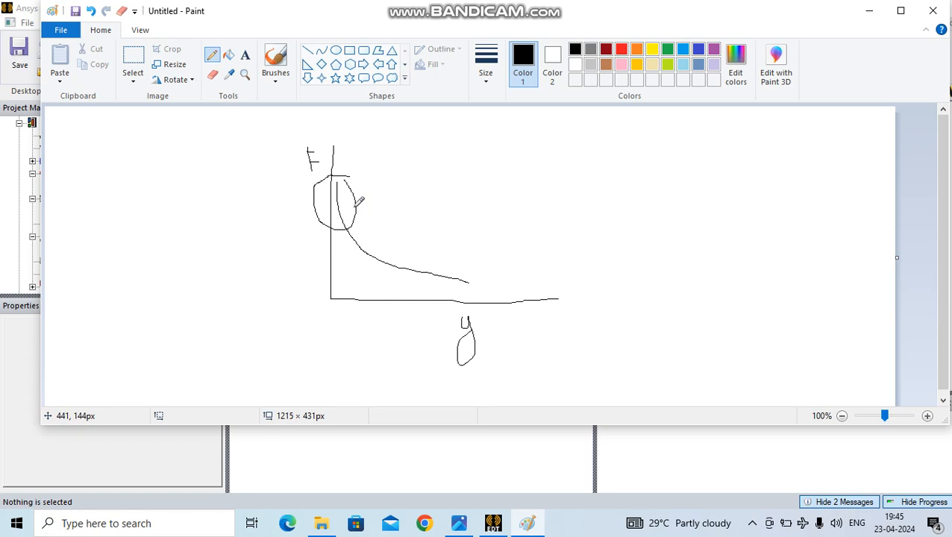
Step: View the actuator.png reference with the plunger dimensions and hand calculation, and close the image
{"action": "mouse_move", "coordinate": [500, 529]}
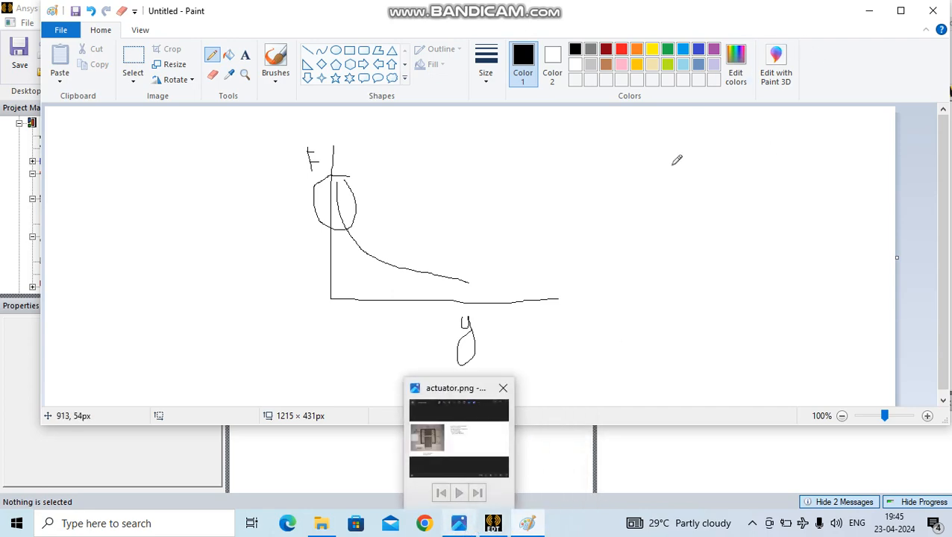
{"action": "left_click", "coordinate": [466, 447]}
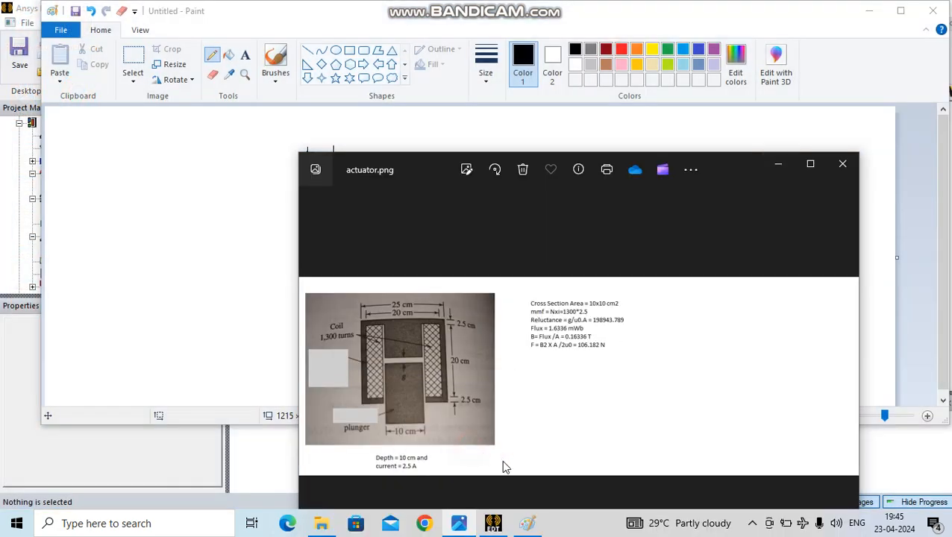
{"action": "left_click", "coordinate": [791, 169]}
Step: Minimize the Paint and Ansys Electronics Desktop windows to return to the desktop
{"action": "left_click", "coordinate": [866, 12]}
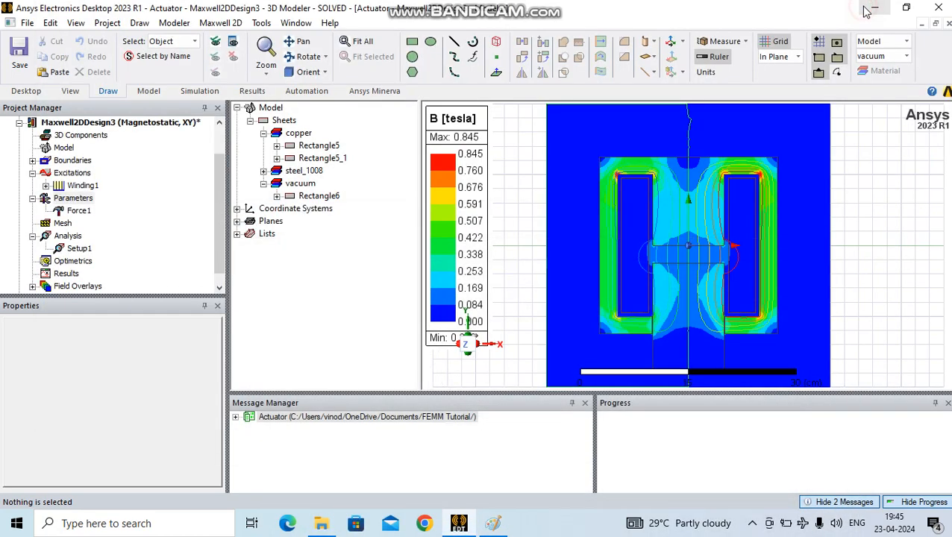
{"action": "left_click", "coordinate": [870, 13]}
{"action": "right_click", "coordinate": [232, 129]}
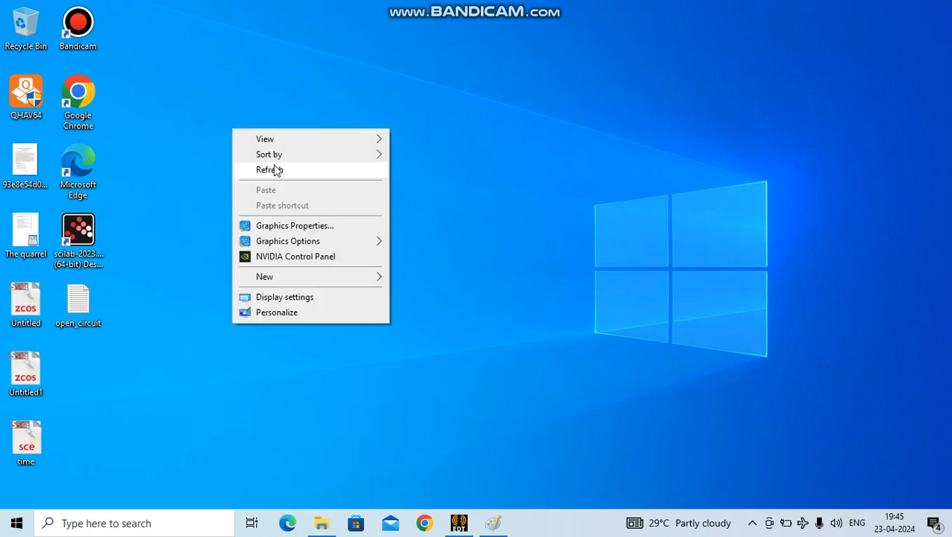
{"action": "left_click", "coordinate": [270, 170]}
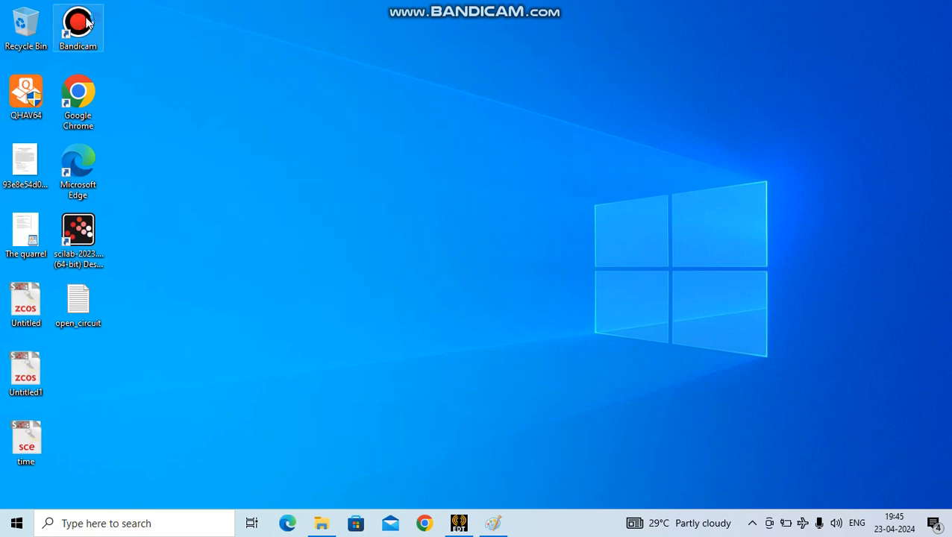
{"action": "double_click", "coordinate": [78, 23]}
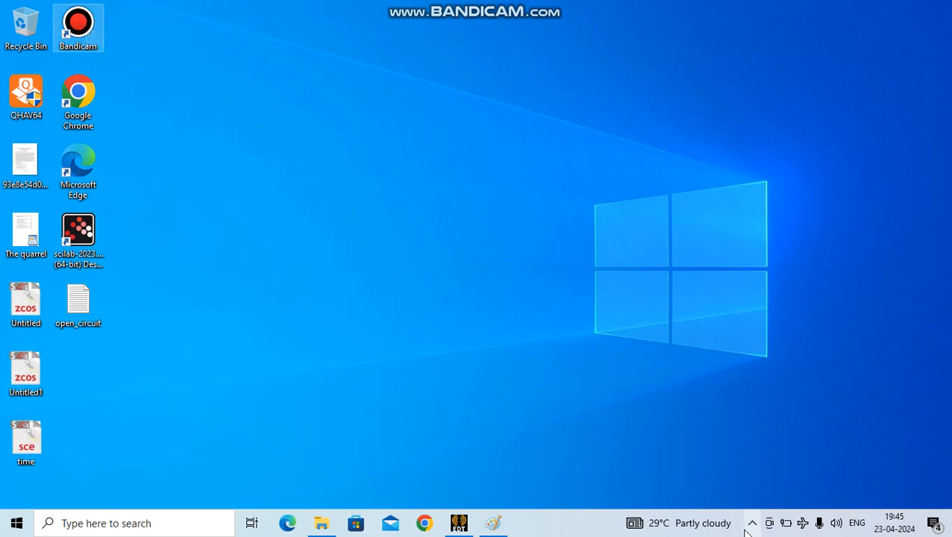